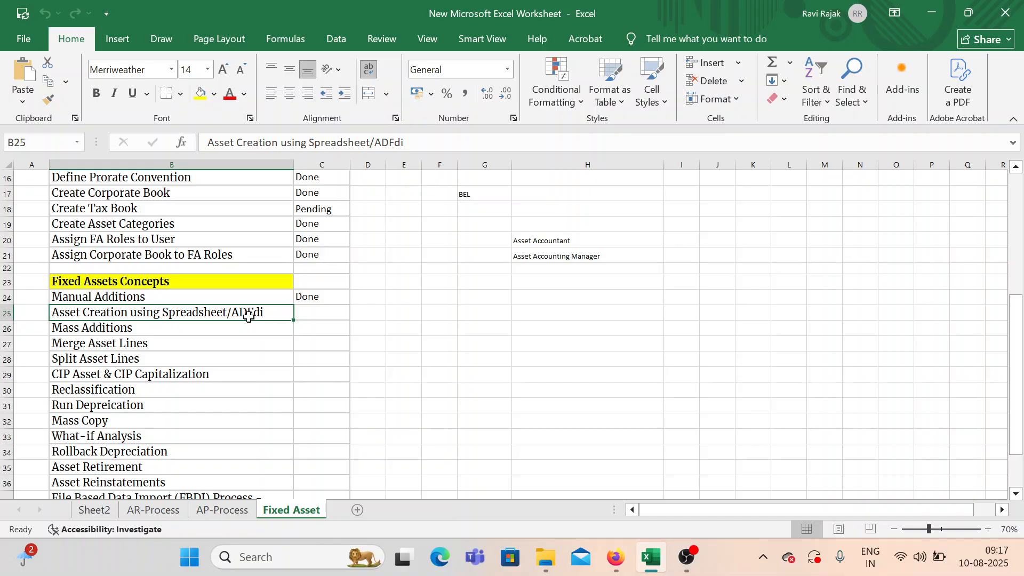
{"action": "left_click", "coordinate": [425, 356]}
{"action": "left_click", "coordinate": [483, 359]}
{"action": "left_click", "coordinate": [555, 368]}
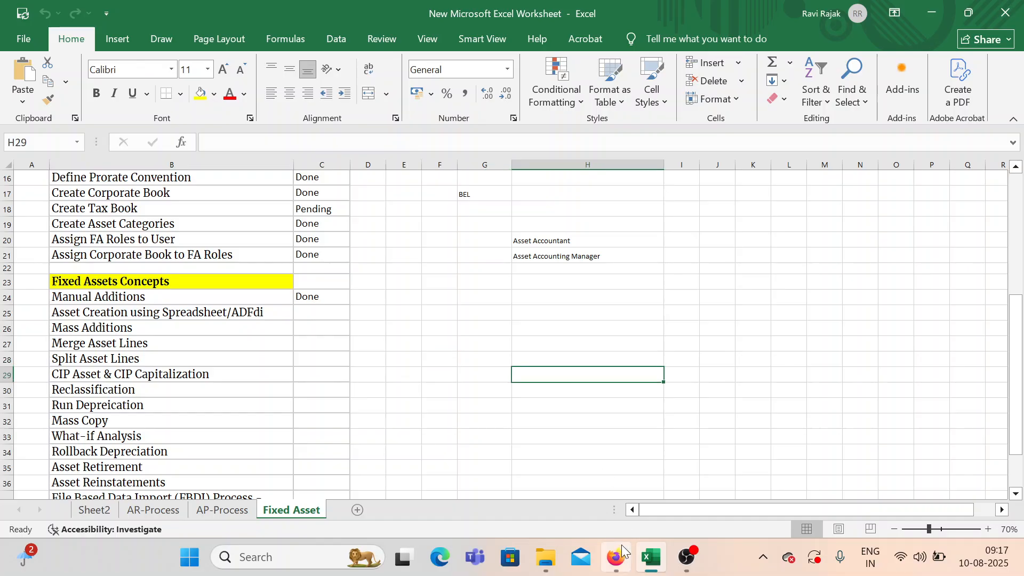
Switch to Oracle Fusion in Firefox and open the Assets work area under Fixed Assets.
{"action": "left_click", "coordinate": [621, 547]}
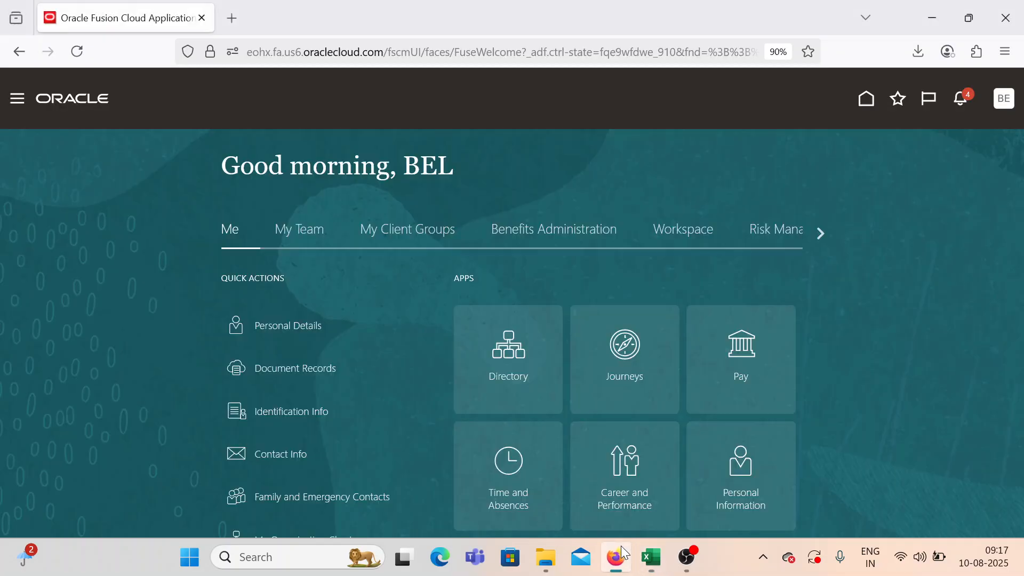
{"action": "left_click", "coordinate": [17, 101]}
{"action": "scroll", "coordinate": [88, 297], "scroll_direction": "down", "scroll_amount": 5}
{"action": "scroll", "coordinate": [88, 297], "scroll_direction": "down", "scroll_amount": 6}
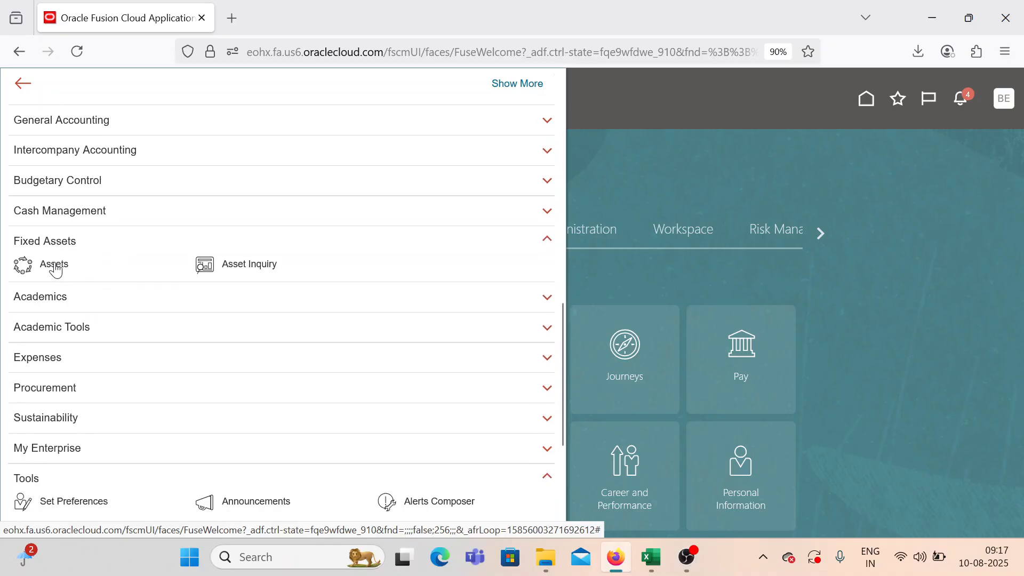
{"action": "left_click", "coordinate": [23, 267]}
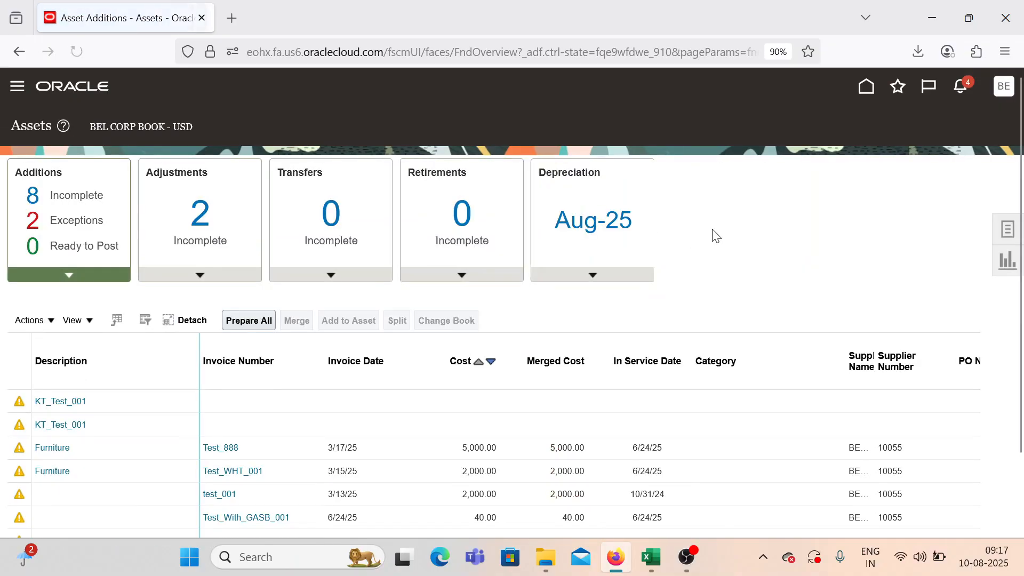
Start adding assets in a spreadsheet for BEL CORP BOOK with the Capitalized asset type.
{"action": "left_click", "coordinate": [1010, 235]}
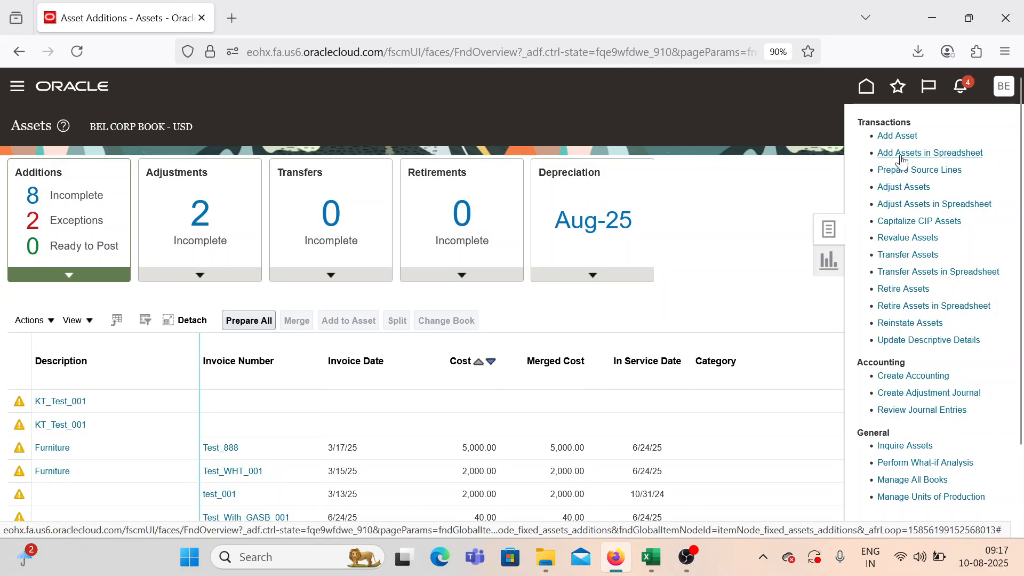
{"action": "left_click", "coordinate": [903, 153]}
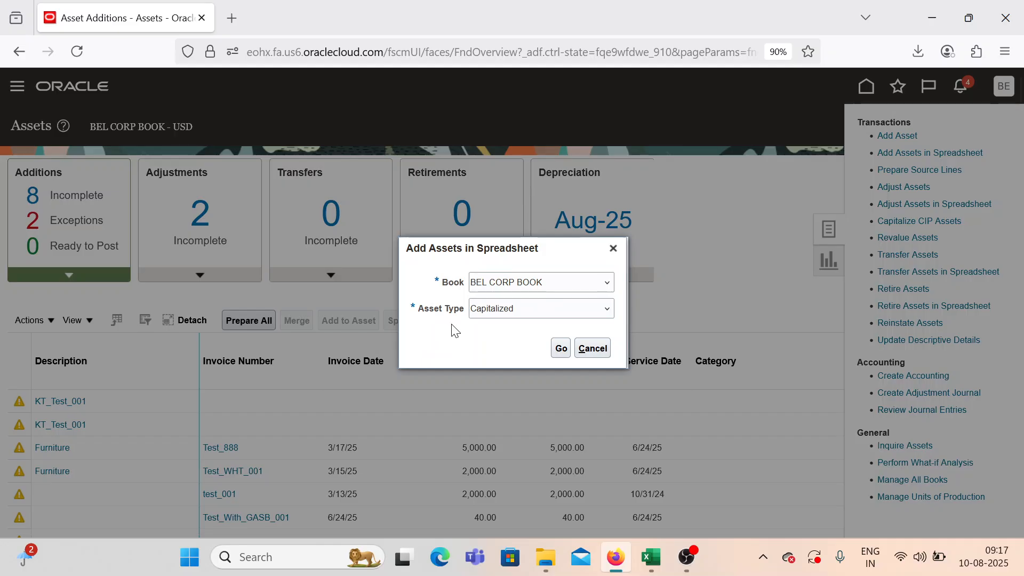
{"action": "left_click", "coordinate": [485, 312]}
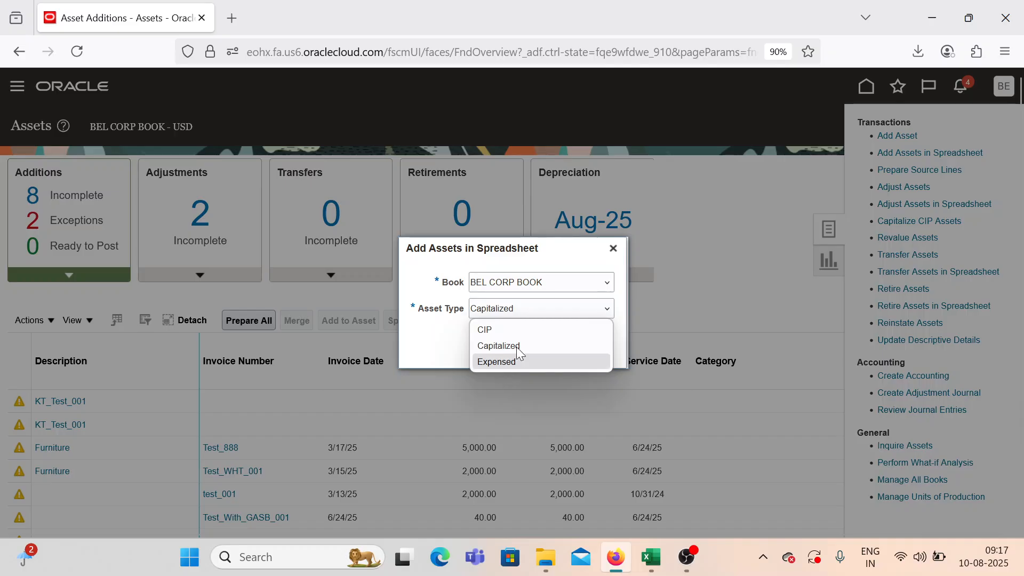
{"action": "left_click", "coordinate": [420, 343]}
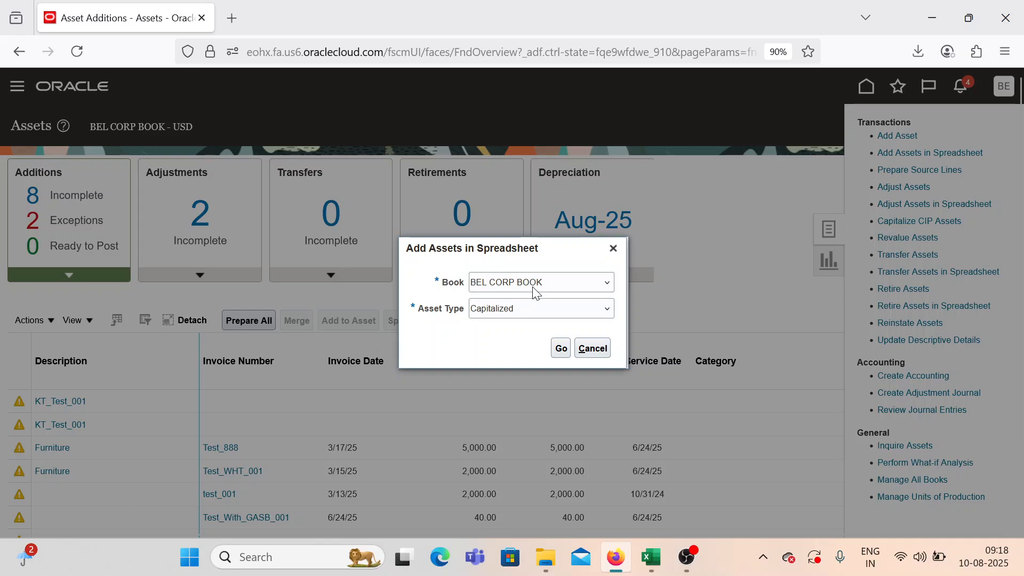
{"action": "left_click", "coordinate": [501, 308]}
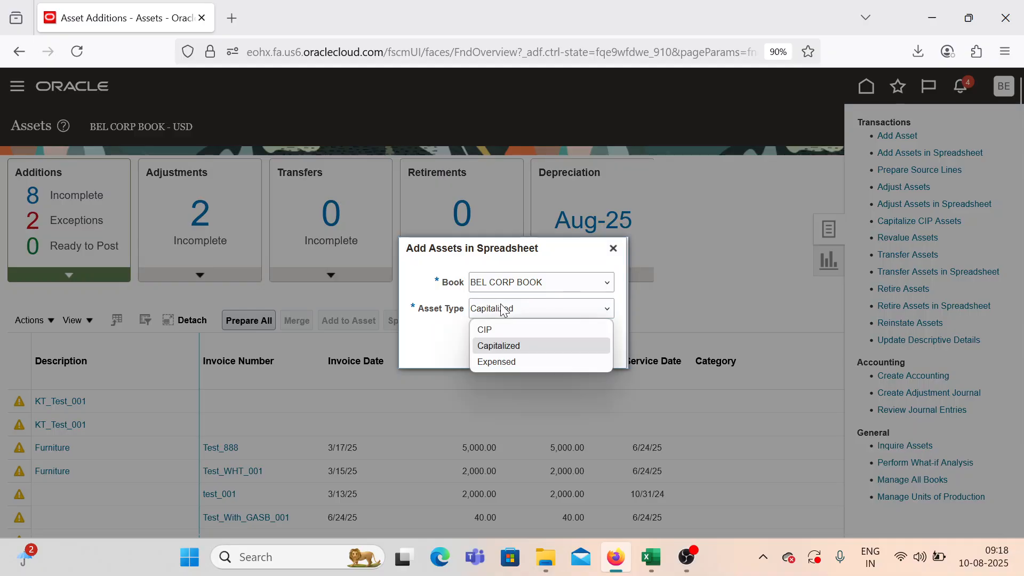
{"action": "left_click", "coordinate": [546, 346]}
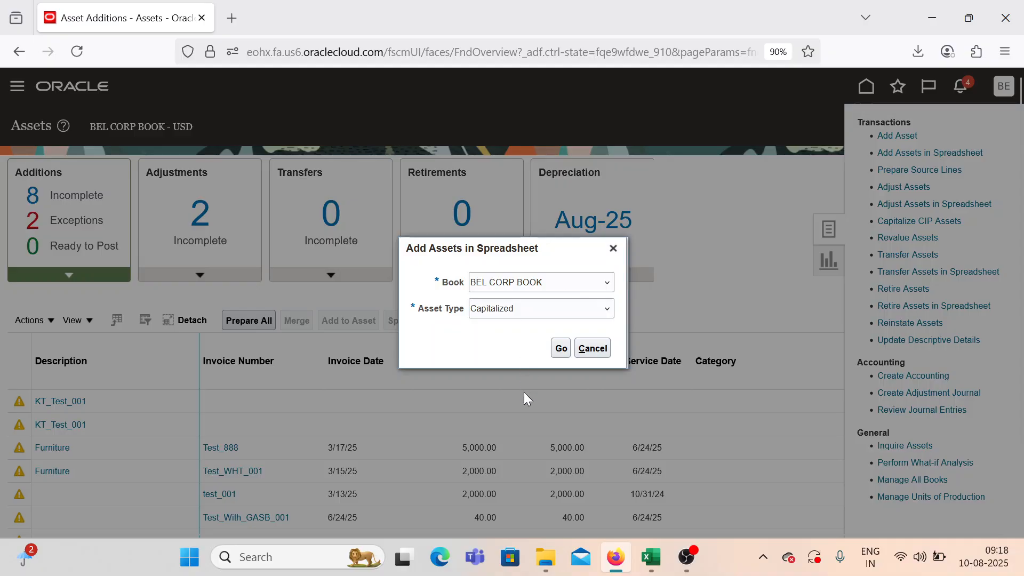
Generate the asset additions spreadsheet and save it to the Desktop as MassAdditions.
{"action": "left_click", "coordinate": [560, 349]}
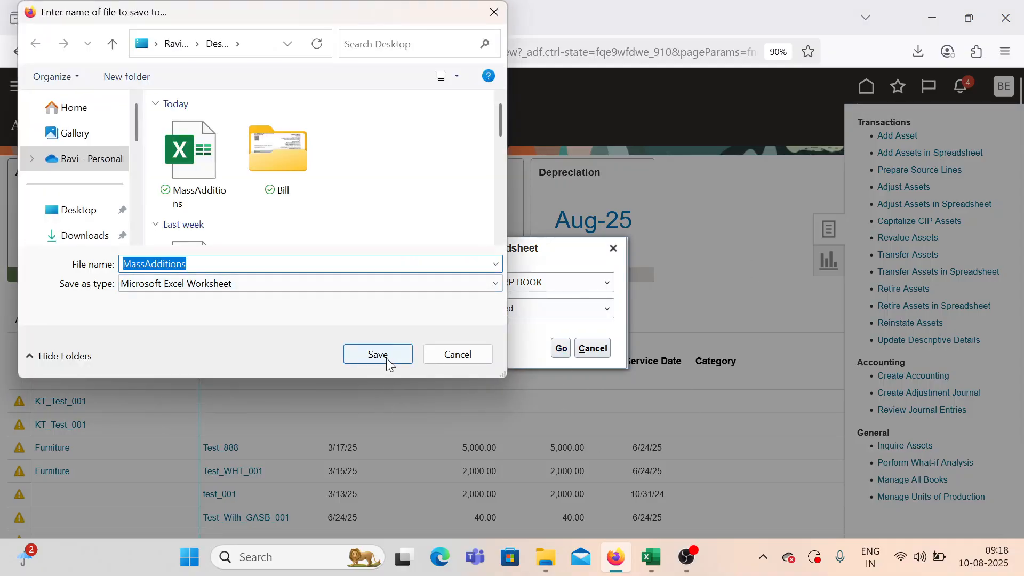
{"action": "left_click", "coordinate": [373, 355]}
{"action": "left_click", "coordinate": [549, 280]}
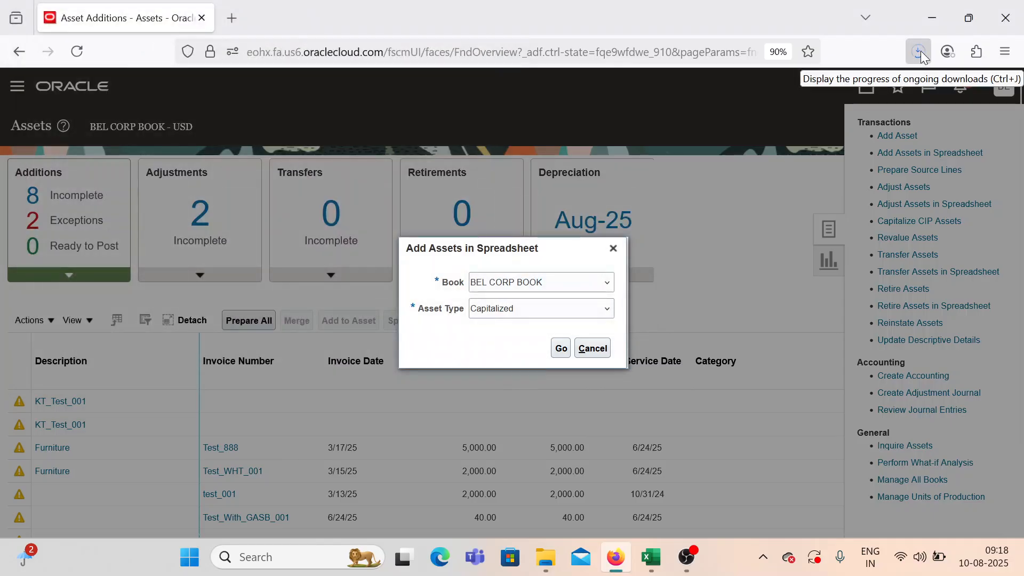
Open the newly downloaded MassAdditions.xlsx in Excel and accept the connection to the Oracle application URL.
{"action": "left_click", "coordinate": [920, 52]}
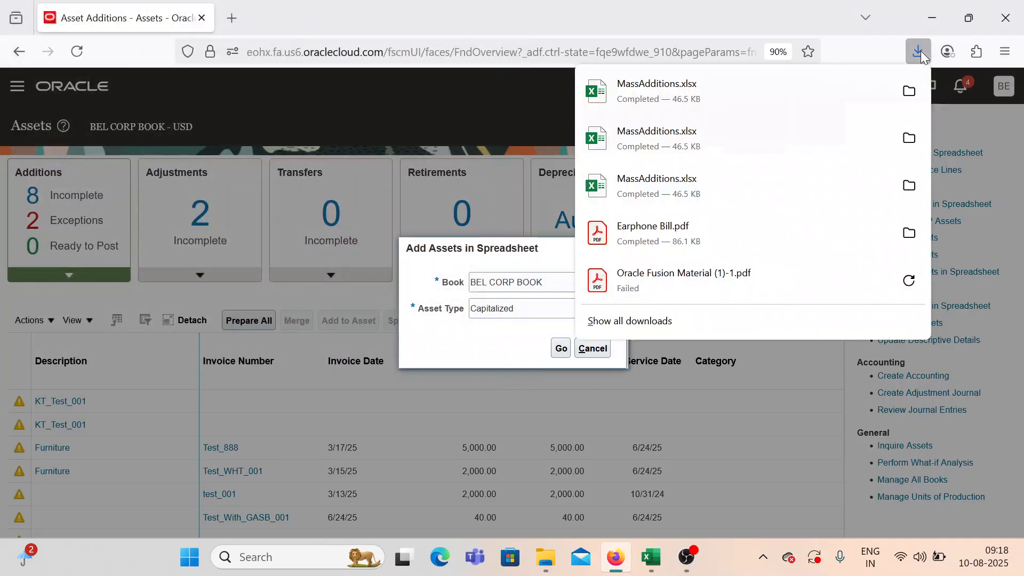
{"action": "left_click", "coordinate": [709, 85]}
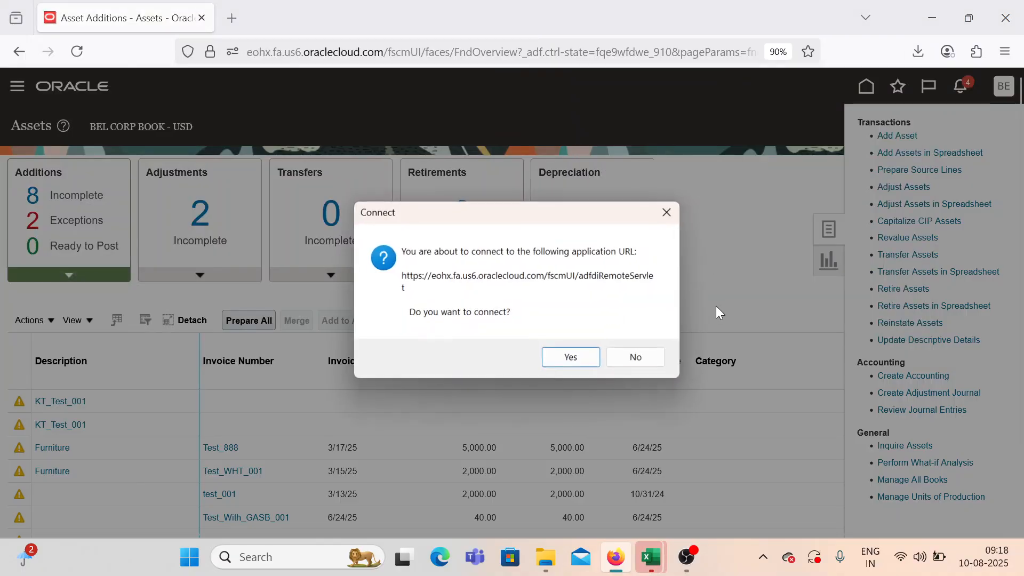
{"action": "left_click", "coordinate": [569, 359]}
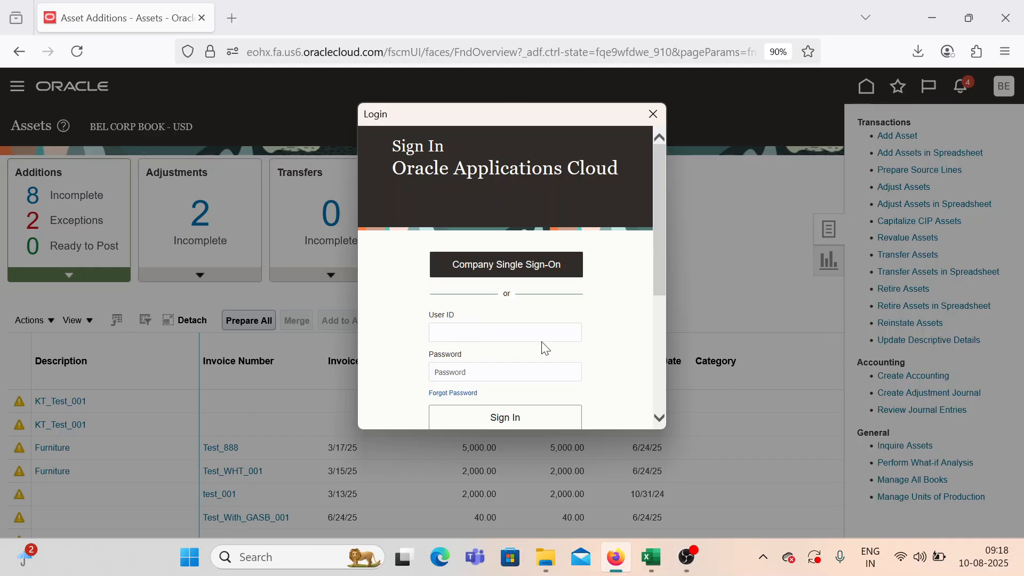
Sign in to Oracle Applications Cloud with the user ID and account password.
{"action": "scroll", "coordinate": [502, 327], "scroll_direction": "down", "scroll_amount": 2}
{"action": "type", "text": "BEL"}
{"action": "key", "text": "Tab"}
{"action": "type", "text": "•••••"}
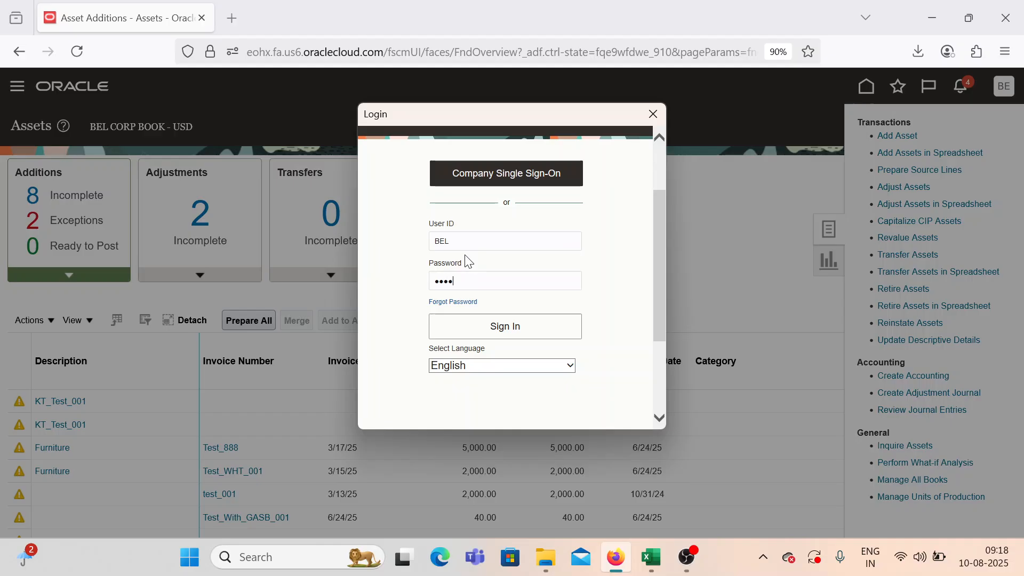
{"action": "type", "text": "•••"}
{"action": "left_click", "coordinate": [541, 337]}
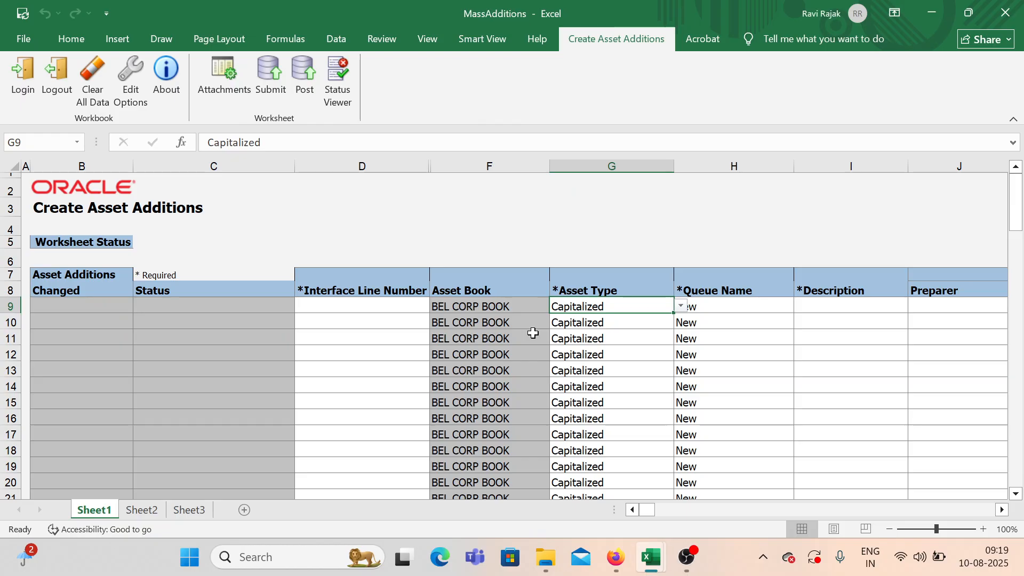
Examine the prefilled Asset Book and Asset Type values in the first rows of the Create Asset Additions sheet.
{"action": "left_click", "coordinate": [451, 301]}
{"action": "left_click", "coordinate": [493, 334]}
{"action": "left_click", "coordinate": [506, 310]}
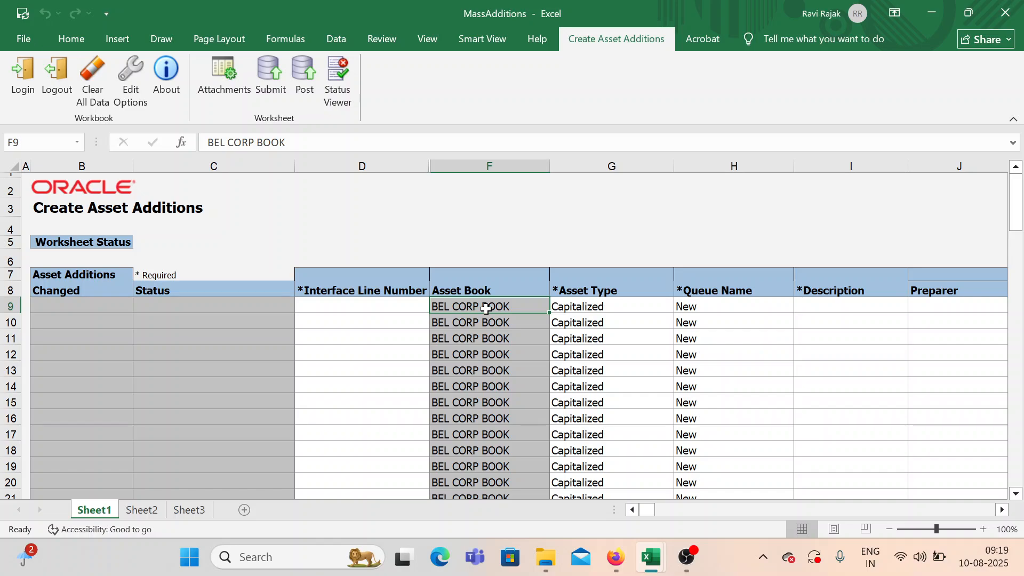
{"action": "left_click", "coordinate": [567, 308]}
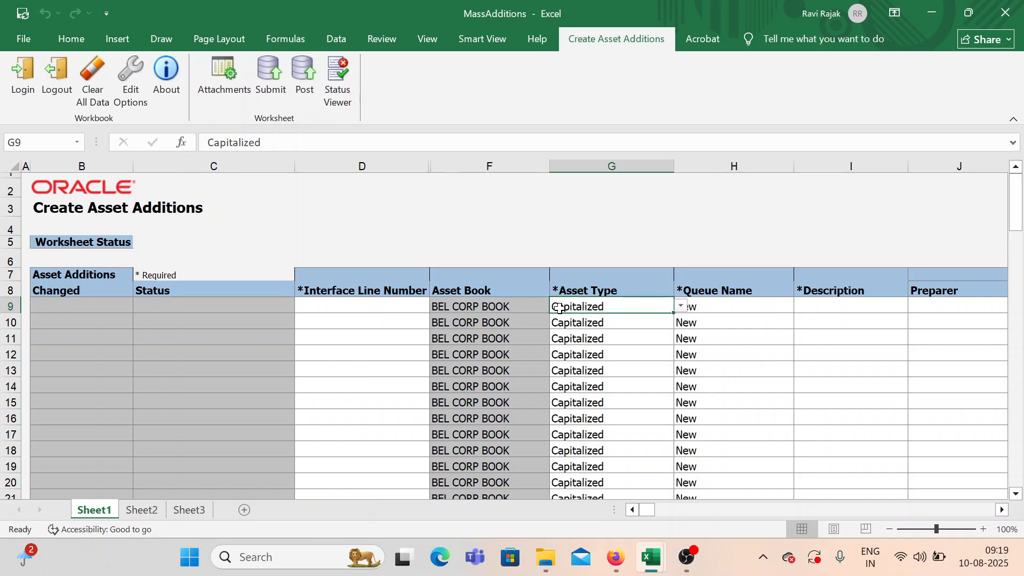
{"action": "left_click", "coordinate": [481, 326]}
{"action": "left_click", "coordinate": [489, 307]}
{"action": "left_click", "coordinate": [448, 339]}
{"action": "left_click", "coordinate": [458, 308]}
{"action": "left_click", "coordinate": [470, 367]}
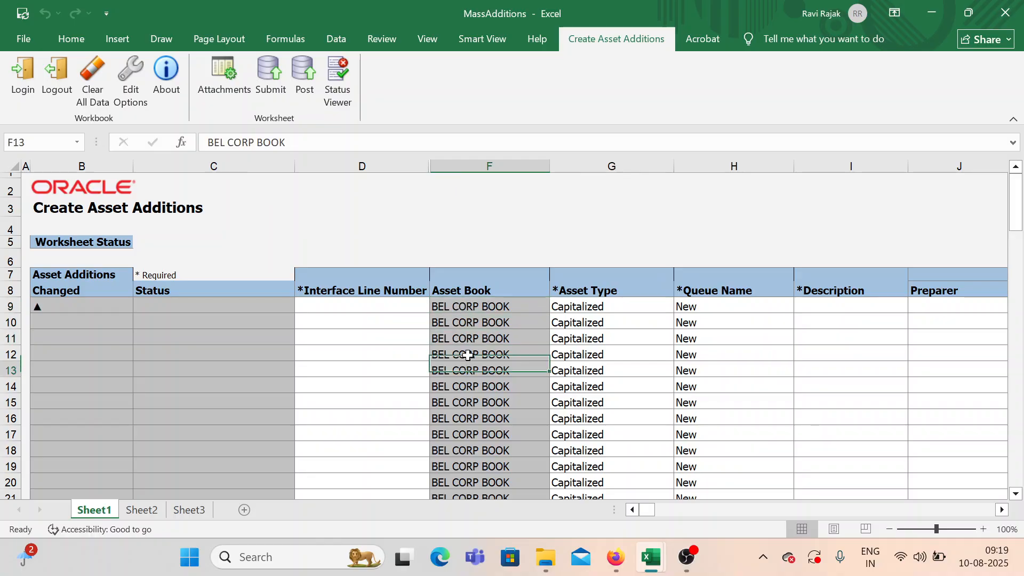
{"action": "left_click", "coordinate": [483, 308]}
{"action": "left_click", "coordinate": [485, 385]}
{"action": "left_click", "coordinate": [496, 308]}
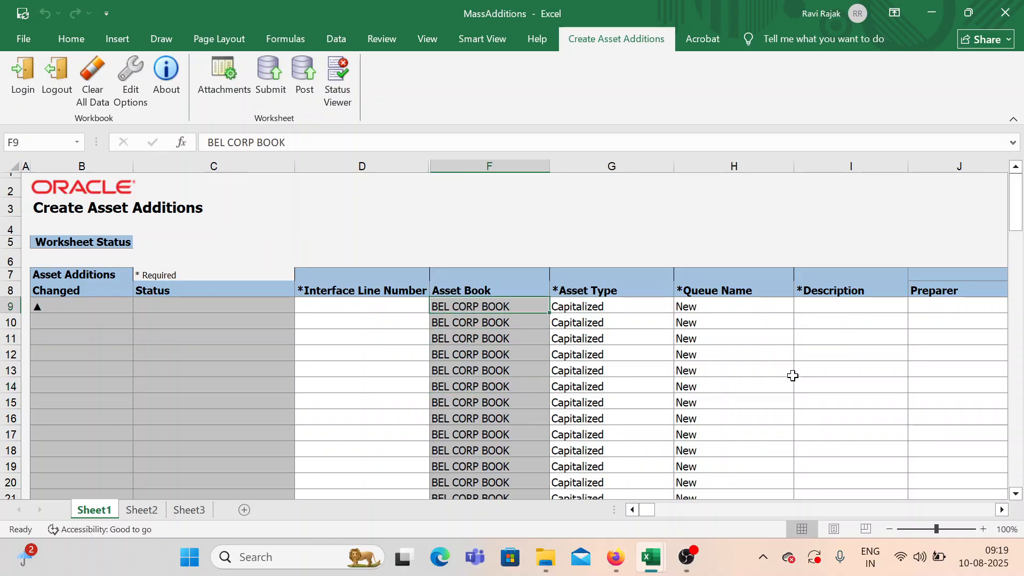
{"action": "scroll", "coordinate": [825, 363], "scroll_direction": "down", "scroll_amount": 3}
{"action": "scroll", "coordinate": [471, 355], "scroll_direction": "up", "scroll_amount": 3}
{"action": "left_click", "coordinate": [496, 321]}
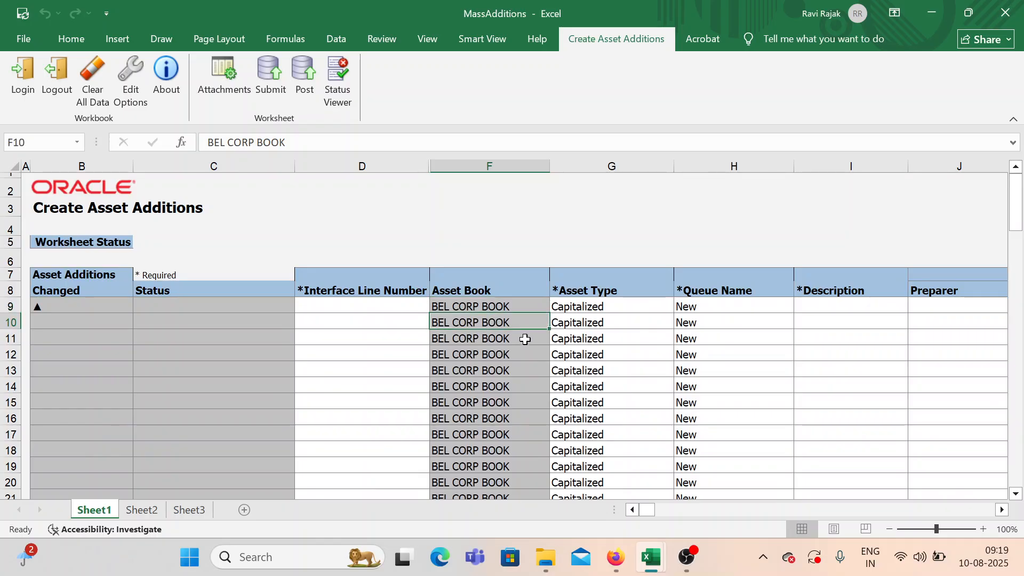
Choose Capitalized as the asset type of the first asset line.
{"action": "left_click", "coordinate": [572, 309]}
{"action": "left_click", "coordinate": [681, 306]}
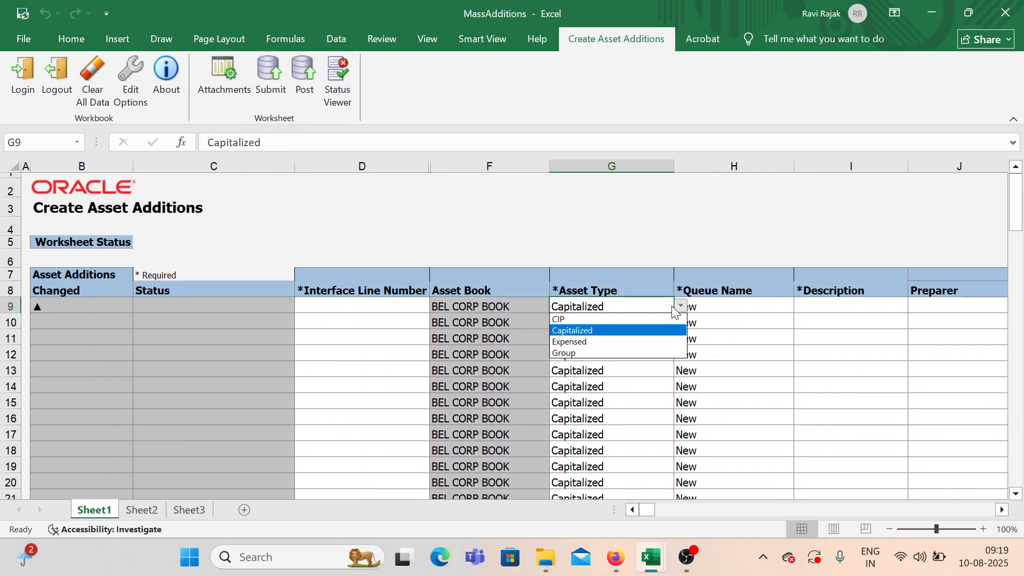
{"action": "left_click", "coordinate": [661, 331]}
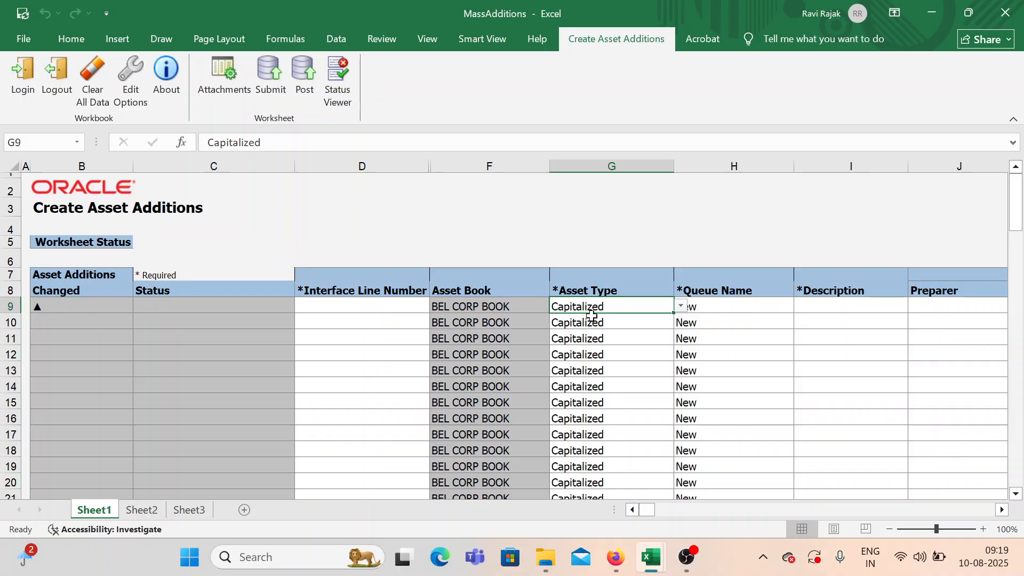
Enter 1 as the interface line number of the first asset line and go to its Description cell.
{"action": "left_click", "coordinate": [389, 304]}
{"action": "type", "text": "1"}
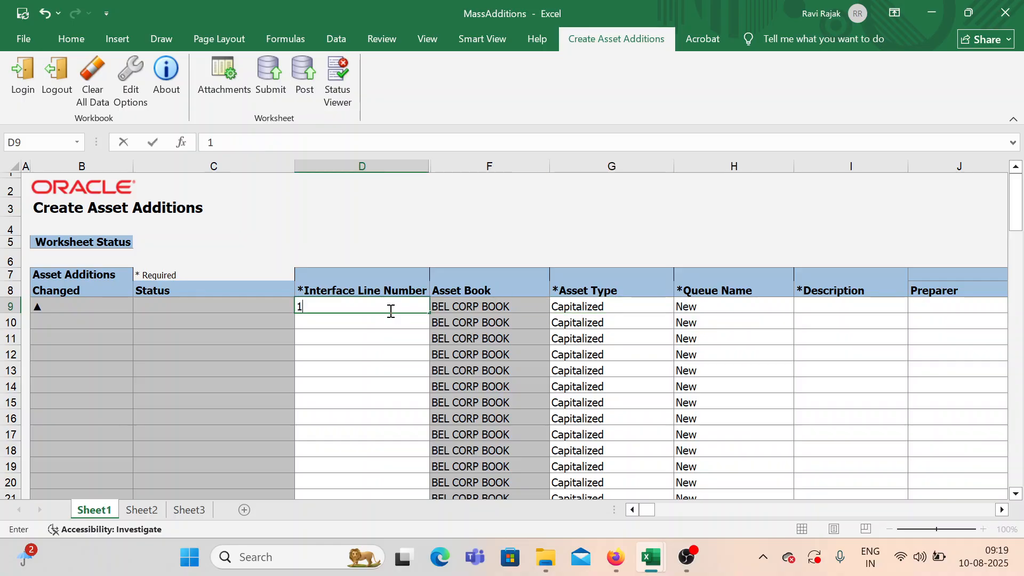
{"action": "key", "text": "Tab"}
{"action": "key", "text": "Tab"}
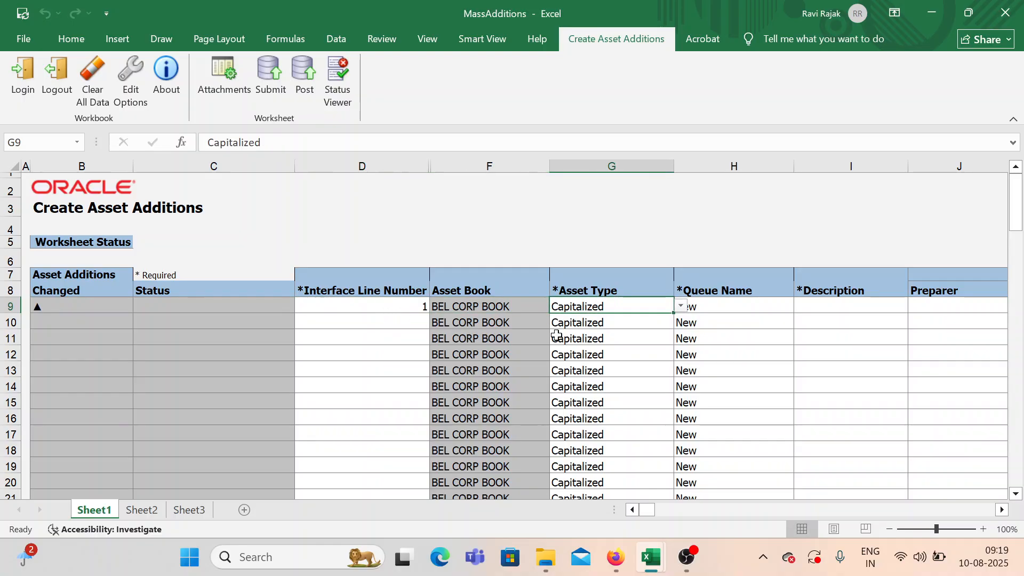
{"action": "key", "text": "Tab"}
{"action": "key", "text": "Tab"}
{"action": "key", "text": "Tab"}
{"action": "key", "text": "Tab"}
{"action": "key", "text": "Tab"}
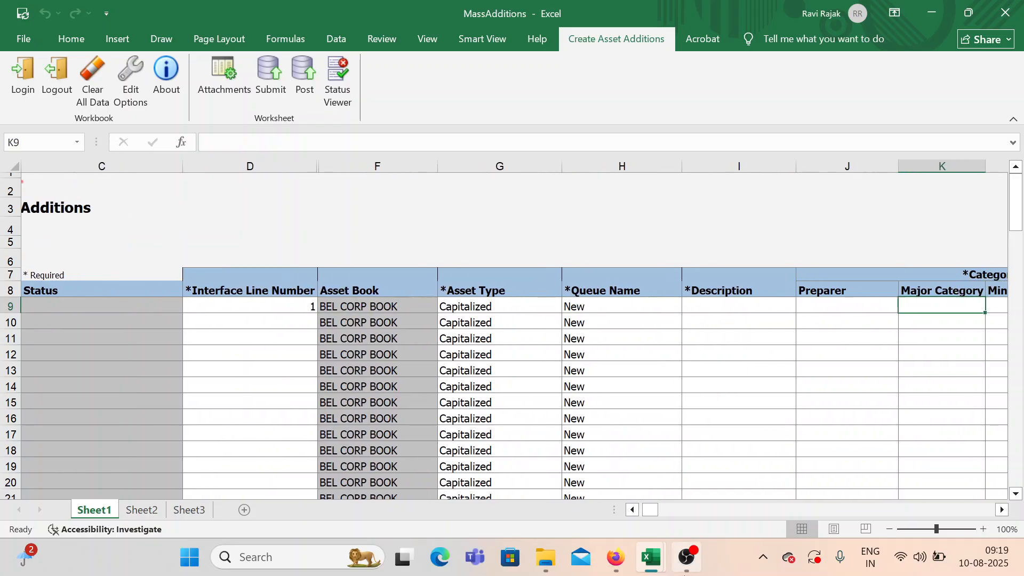
{"action": "left_click", "coordinate": [576, 306]}
Check the spreadsheet asset creation topic in the Fixed Asset checklist workbook, then return to the MassAdditions workbook.
{"action": "mouse_move", "coordinate": [659, 573]}
{"action": "left_click", "coordinate": [565, 509]}
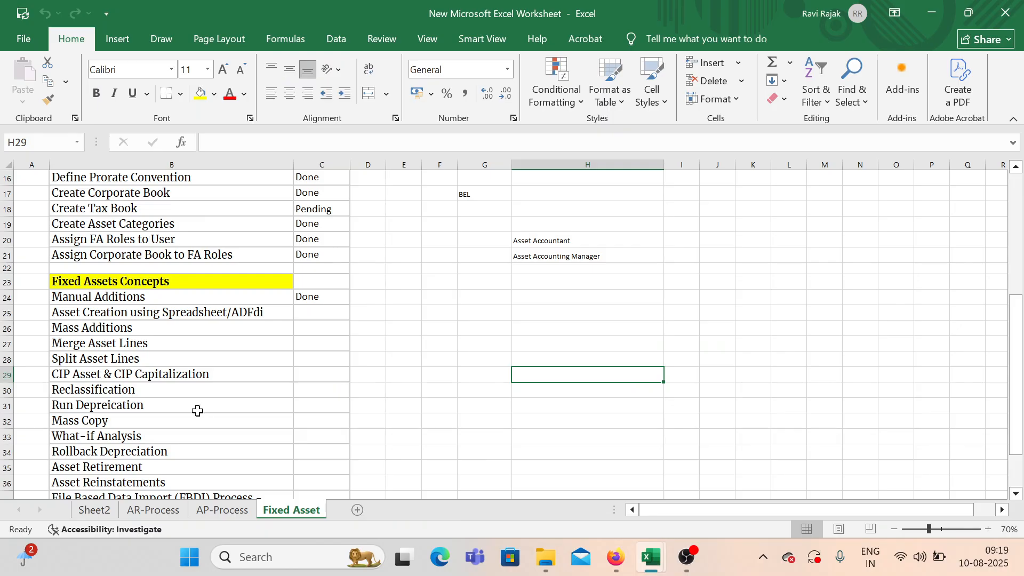
{"action": "left_click", "coordinate": [100, 374]}
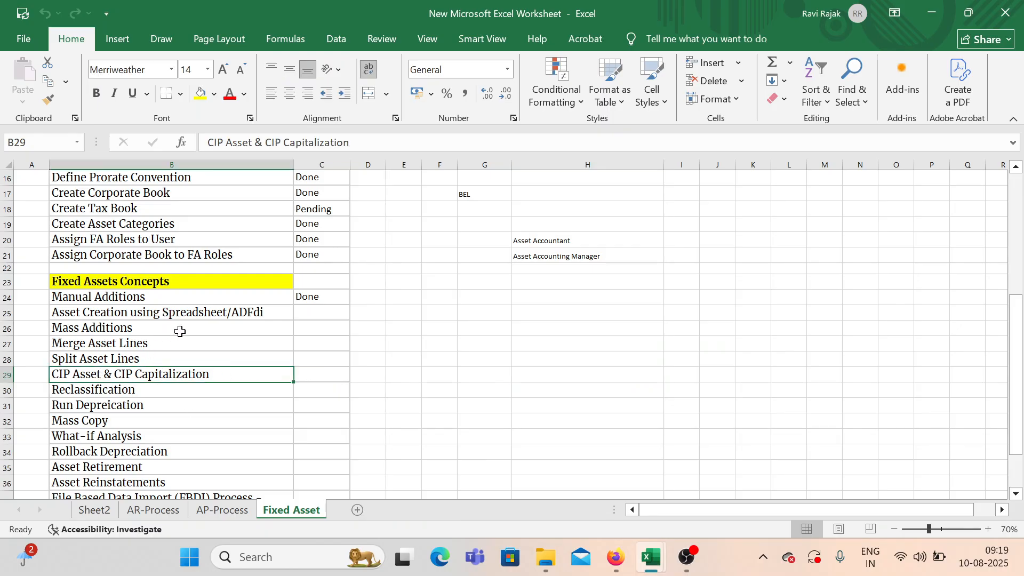
{"action": "left_click", "coordinate": [196, 317]}
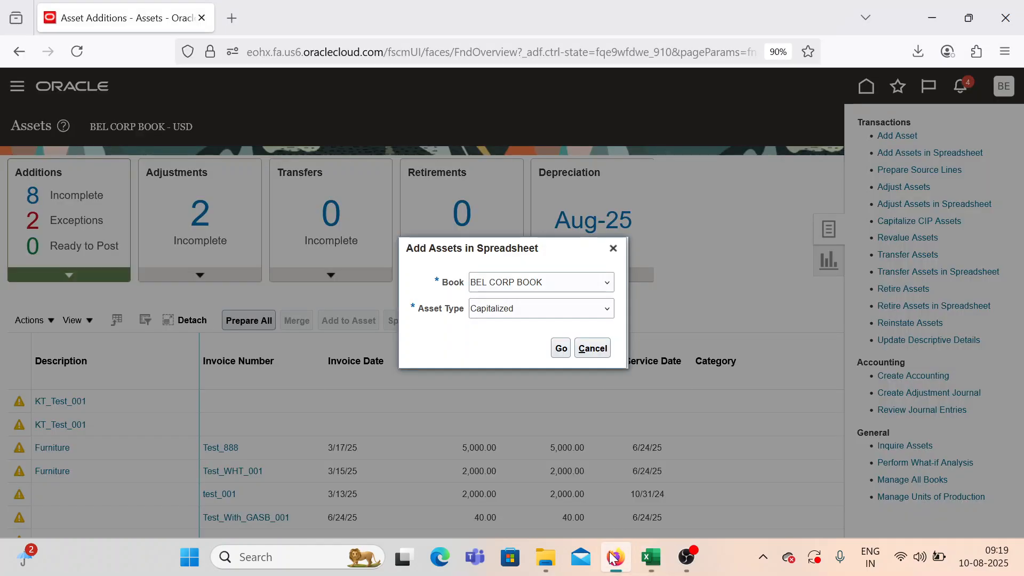
{"action": "left_click", "coordinate": [616, 556]}
{"action": "mouse_move", "coordinate": [660, 550]}
{"action": "left_click", "coordinate": [754, 453]}
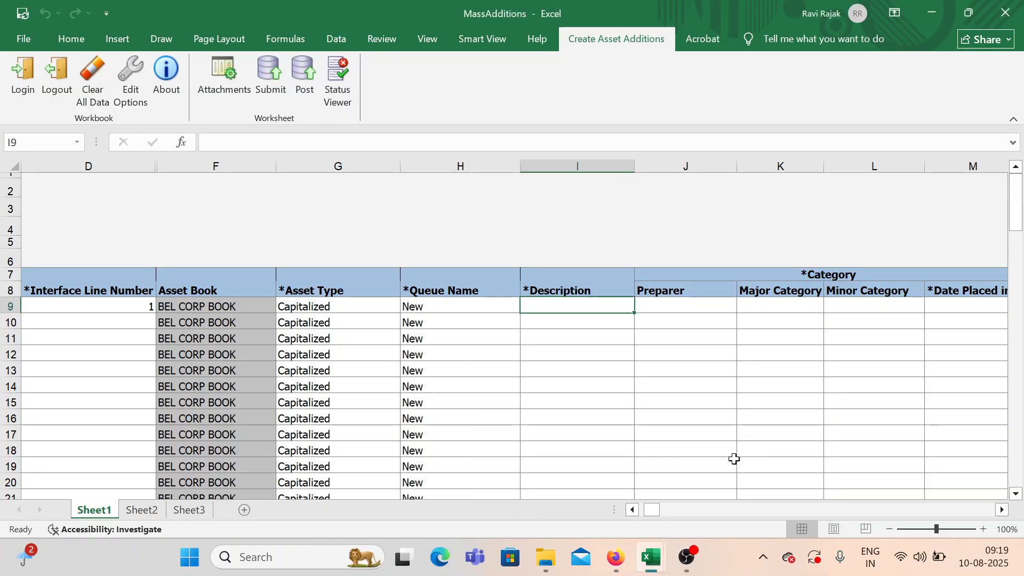
Enter Knowledge_Transfer_005 as the first asset line's description and fit the Description column's width to its content.
{"action": "double_click", "coordinate": [584, 306]}
{"action": "type", "text": "Knowledge Tran"}
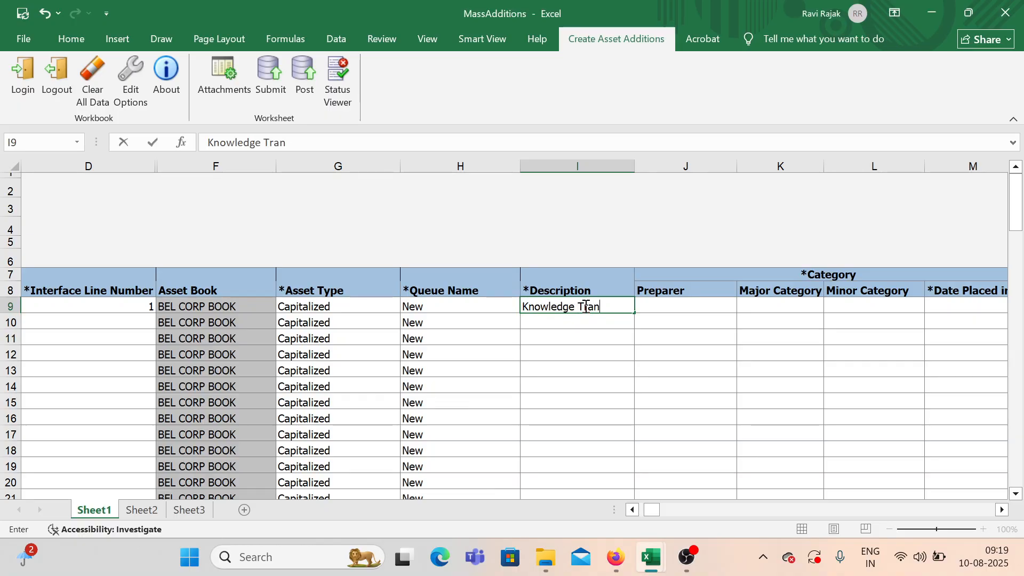
{"action": "type", "text": "s"}
{"action": "key", "text": "BackSpace"}
{"action": "key", "text": "BackSpace"}
{"action": "key", "text": "BackSpace"}
{"action": "key", "text": "BackSpace"}
{"action": "key", "text": "BackSpace"}
{"action": "key", "text": "BackSpace"}
{"action": "type", "text": "_Transfer"}
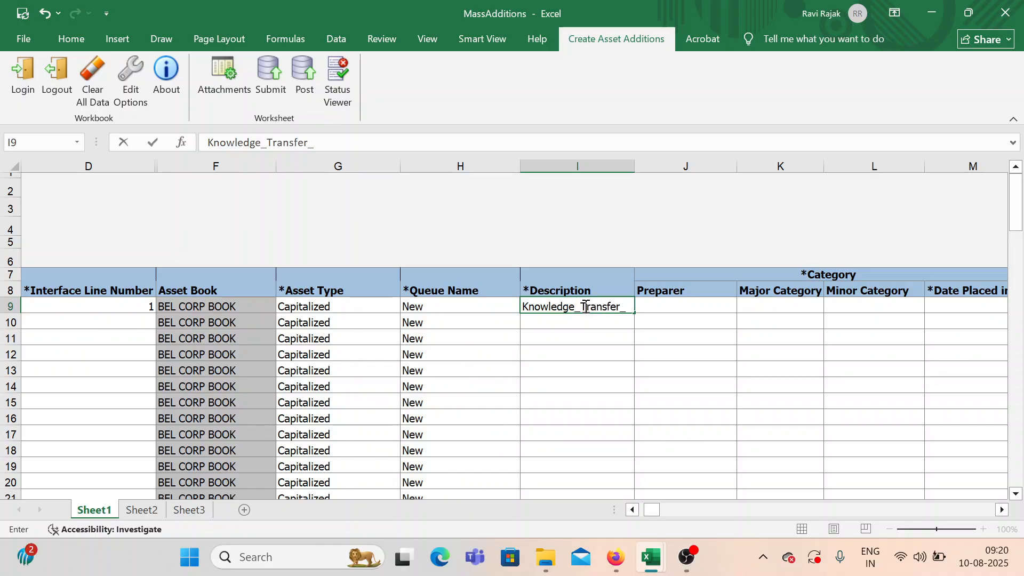
{"action": "type", "text": "_001"}
{"action": "left_click", "coordinate": [603, 340]}
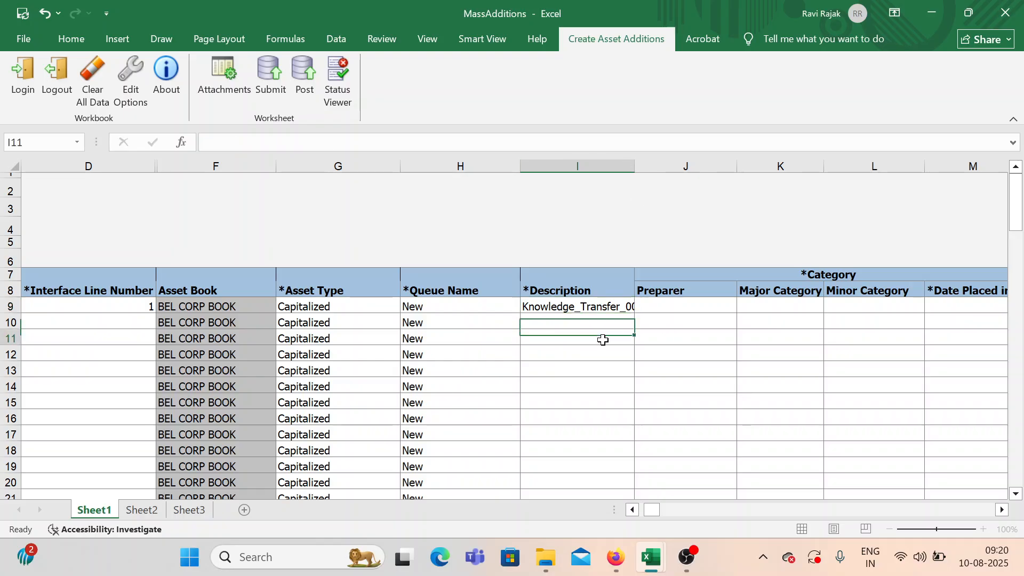
{"action": "double_click", "coordinate": [638, 167]}
{"action": "left_click", "coordinate": [689, 307]}
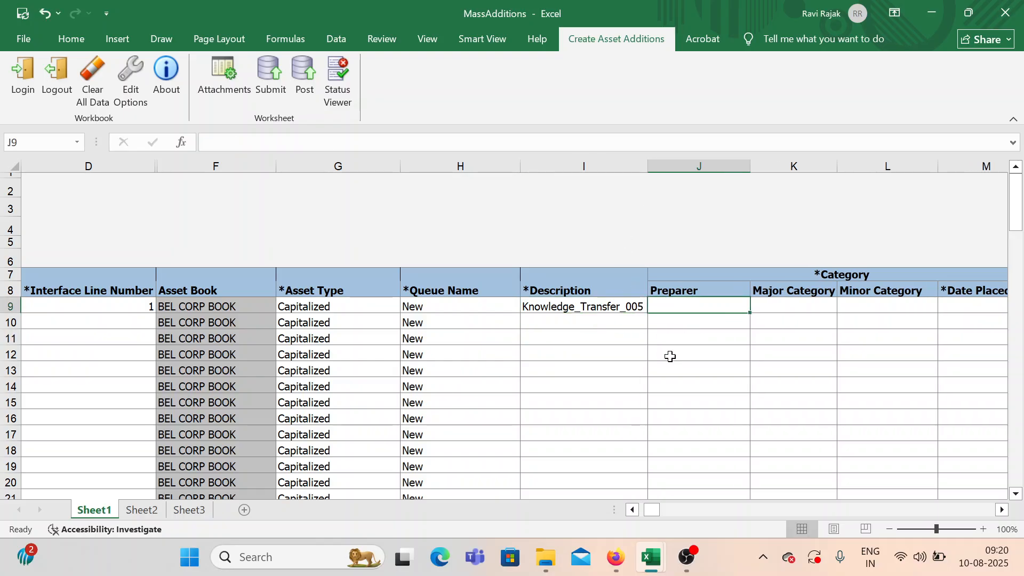
Set the first asset line's category to major category BEL BUILDING with minor category OFFICE BUILDING.
{"action": "key", "text": "Tab"}
{"action": "key", "text": "Tab"}
{"action": "key", "text": "Tab"}
{"action": "key", "text": "Tab"}
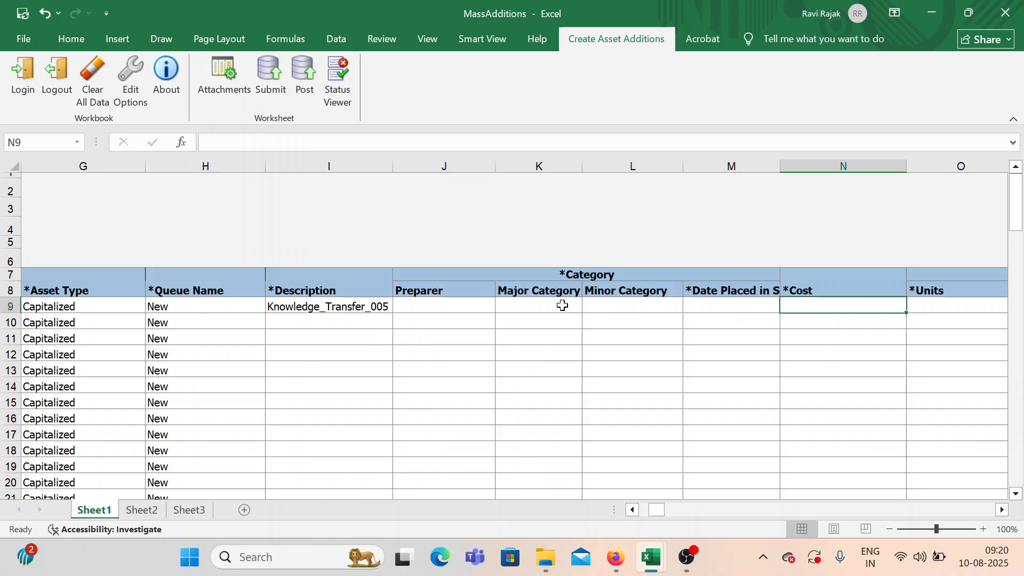
{"action": "double_click", "coordinate": [562, 305]}
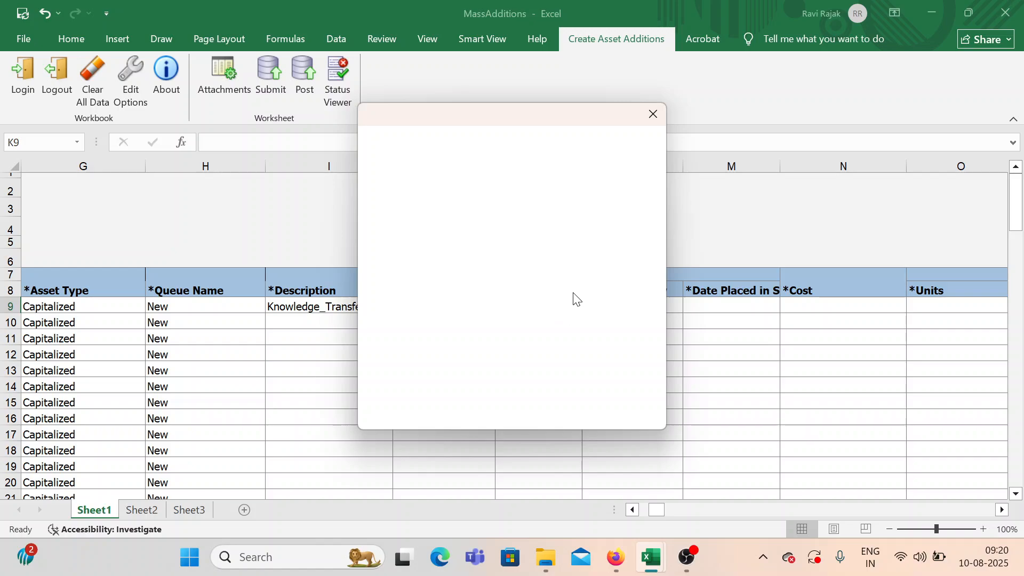
{"action": "left_click", "coordinate": [491, 368]}
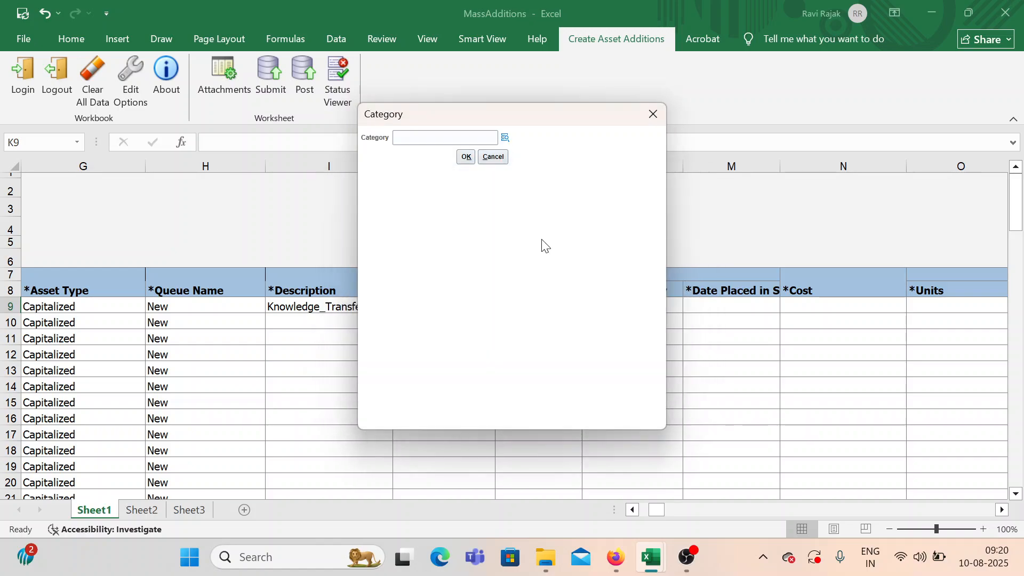
{"action": "left_click", "coordinate": [505, 138]}
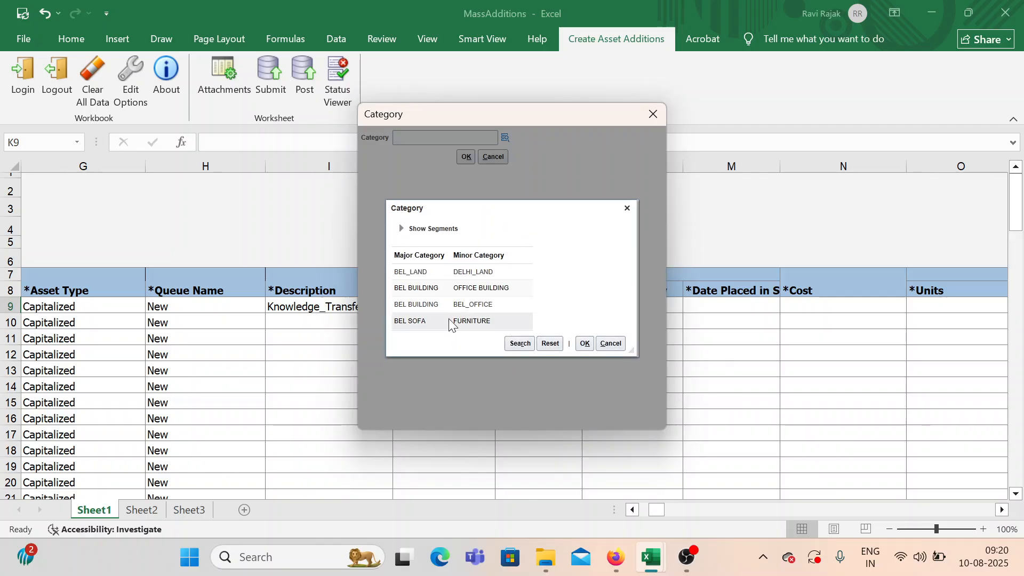
{"action": "left_click", "coordinate": [449, 288]}
{"action": "left_click", "coordinate": [584, 343]}
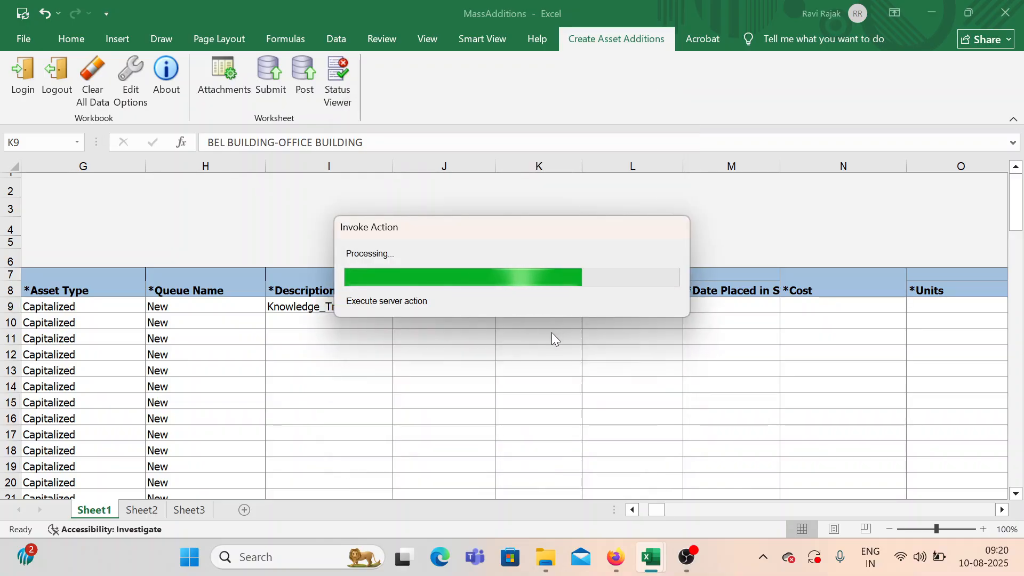
{"action": "left_click", "coordinate": [551, 332]}
{"action": "left_click", "coordinate": [555, 310]}
Widen the Date Placed in Service column so that its full heading fits.
{"action": "key", "text": "Right"}
{"action": "key", "text": "Right"}
{"action": "key", "text": "Right"}
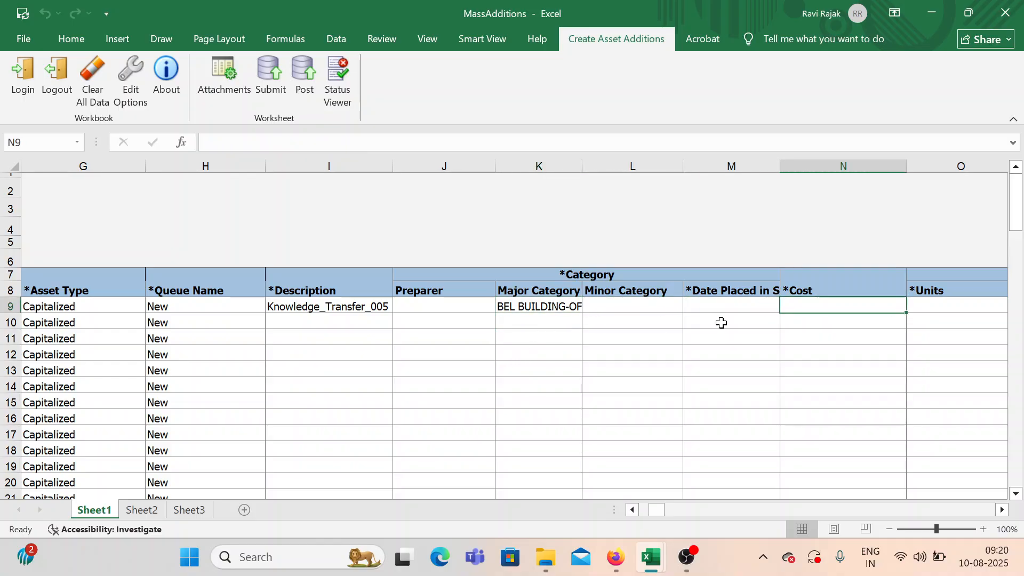
{"action": "key", "text": "Left"}
{"action": "left_click_drag", "start_coordinate": [780, 165], "coordinate": [862, 165]}
{"action": "left_click", "coordinate": [790, 325]}
Enter 10/08/2025 as the first asset line's date placed in service.
{"action": "left_click", "coordinate": [768, 306]}
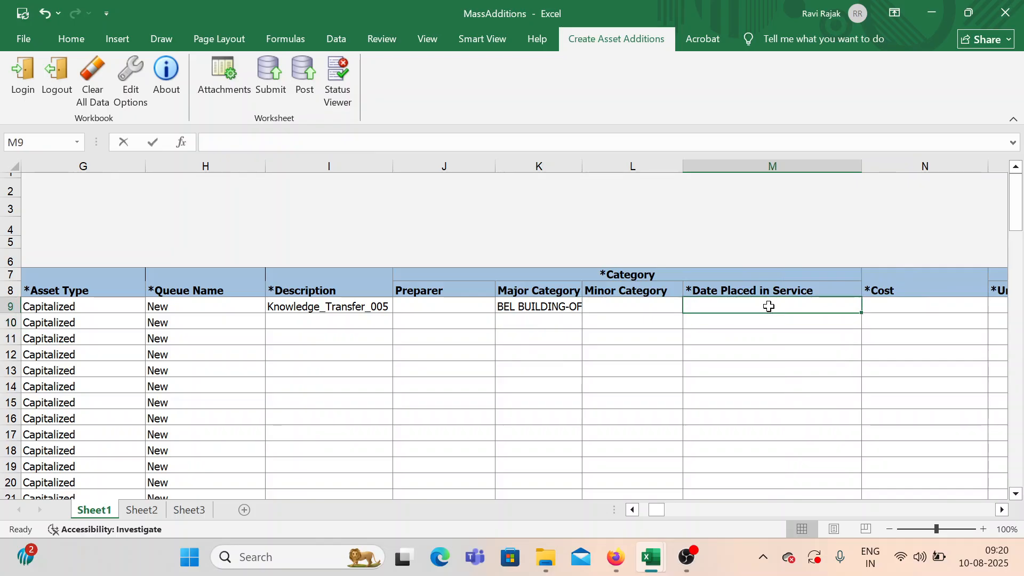
{"action": "double_click", "coordinate": [769, 306]}
{"action": "left_click", "coordinate": [775, 344]}
{"action": "left_click", "coordinate": [722, 306]}
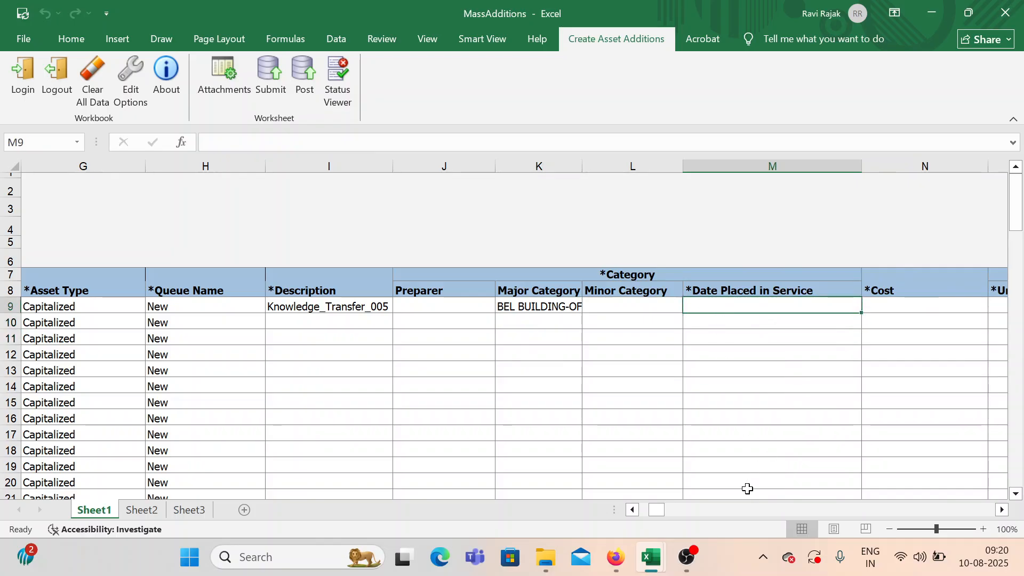
{"action": "scroll", "coordinate": [992, 515], "scroll_direction": "right", "scroll_amount": 2}
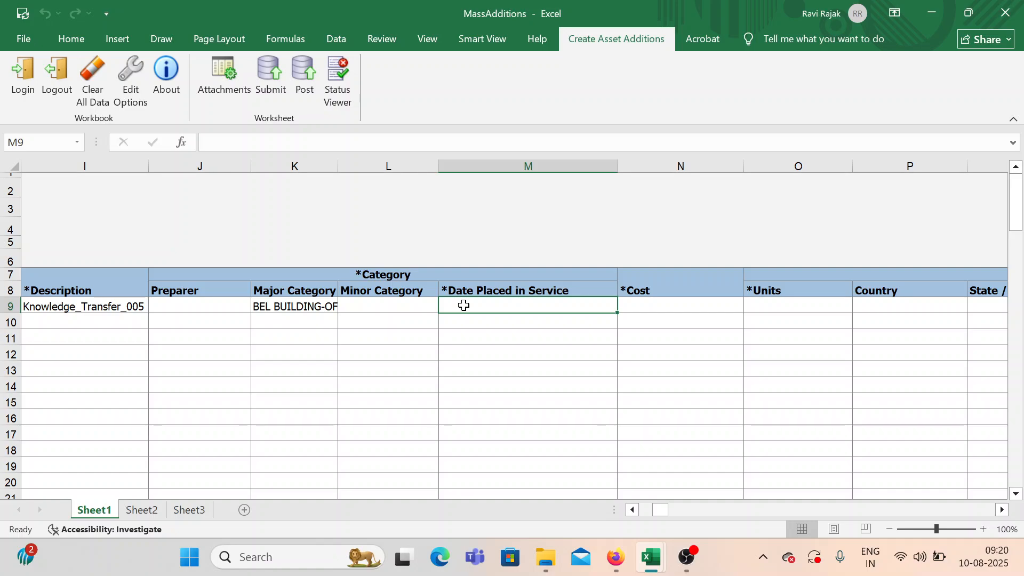
{"action": "type", "text": "10"}
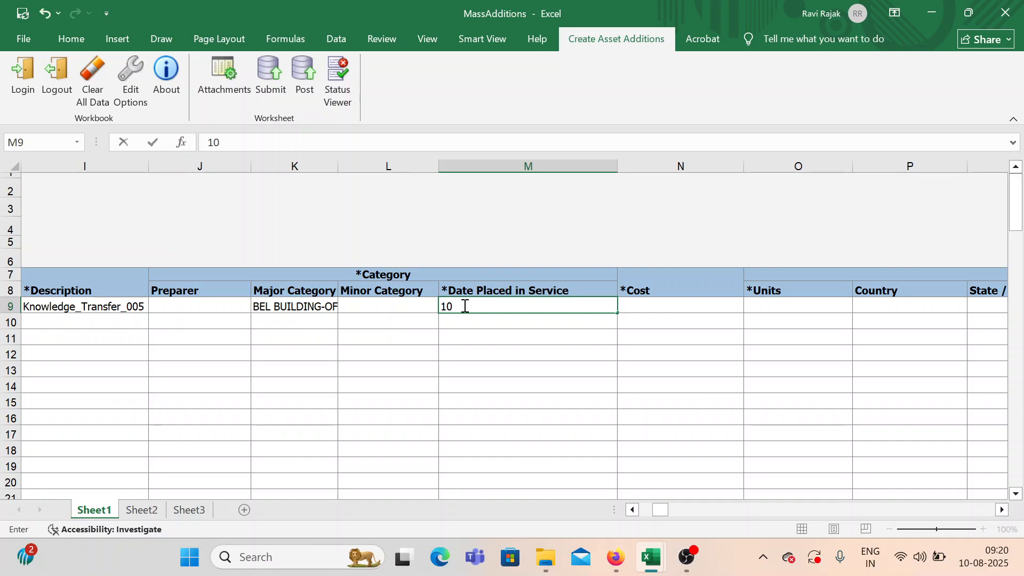
{"action": "type", "text": "/08/2025"}
{"action": "key", "text": "Tab"}
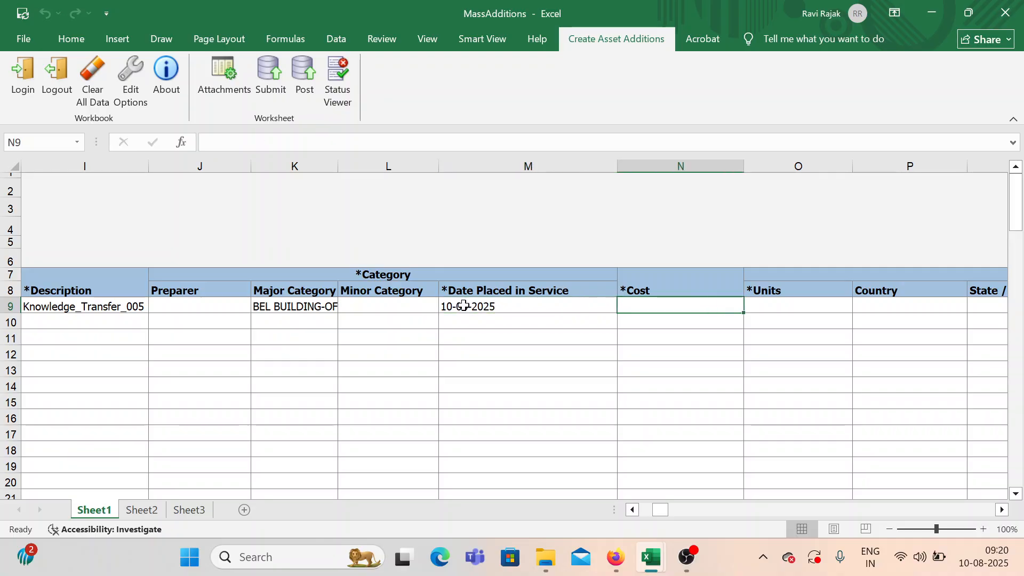
{"action": "left_click", "coordinate": [450, 307]}
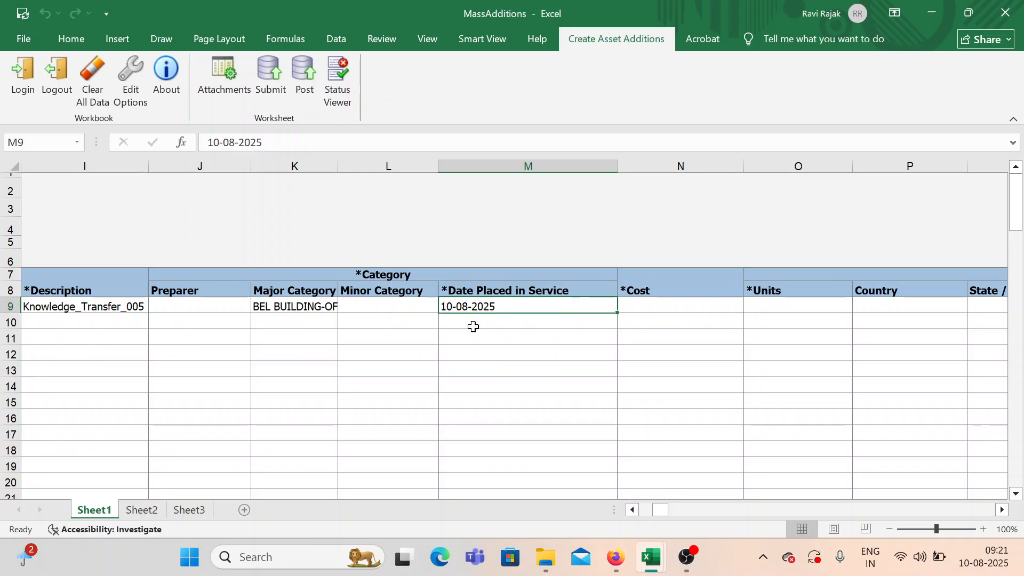
Enter a cost of 5 and a units value of 1 for the first asset line.
{"action": "left_click", "coordinate": [644, 305]}
{"action": "type", "text": "5"}
{"action": "key", "text": "Tab"}
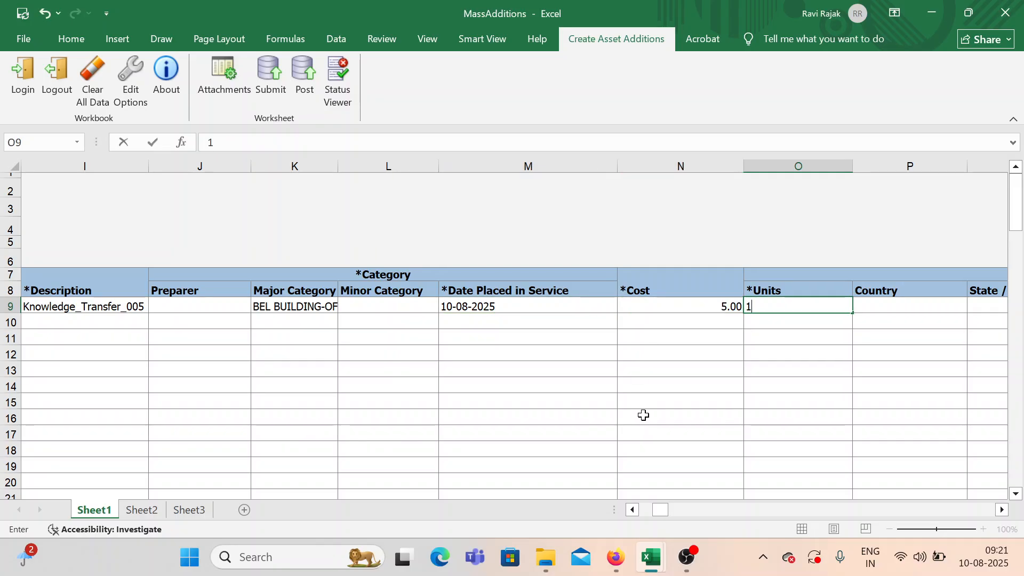
{"action": "type", "text": "1"}
{"action": "key", "text": "Tab"}
Look up and assign the location USA-CA-LOS ANGELES-A2 to the first asset line, continuing past the script error.
{"action": "key", "text": "Tab"}
{"action": "key", "text": "Tab"}
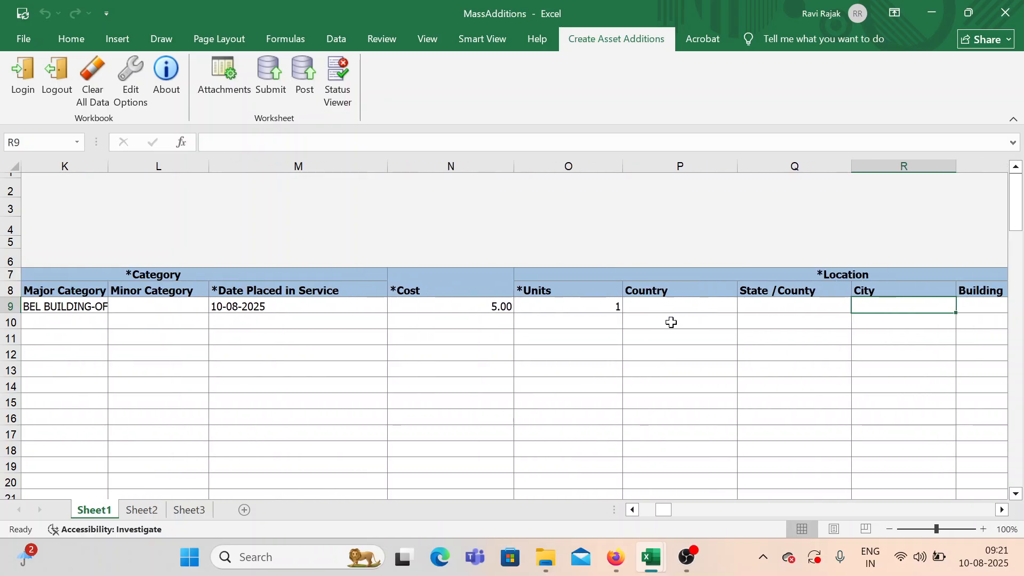
{"action": "left_click", "coordinate": [1002, 510]}
{"action": "left_click", "coordinate": [1002, 511]}
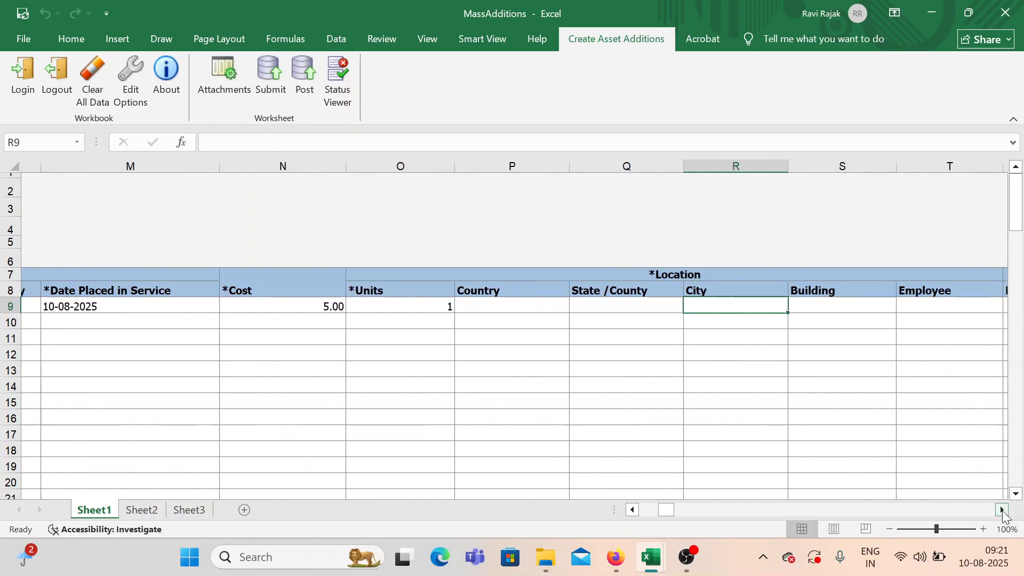
{"action": "left_click", "coordinate": [383, 363]}
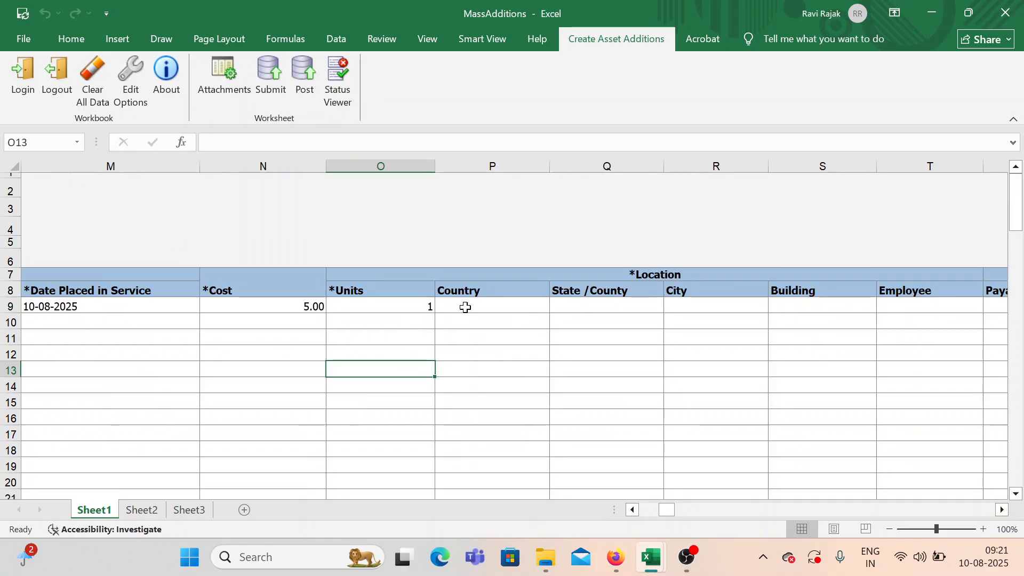
{"action": "double_click", "coordinate": [465, 308]}
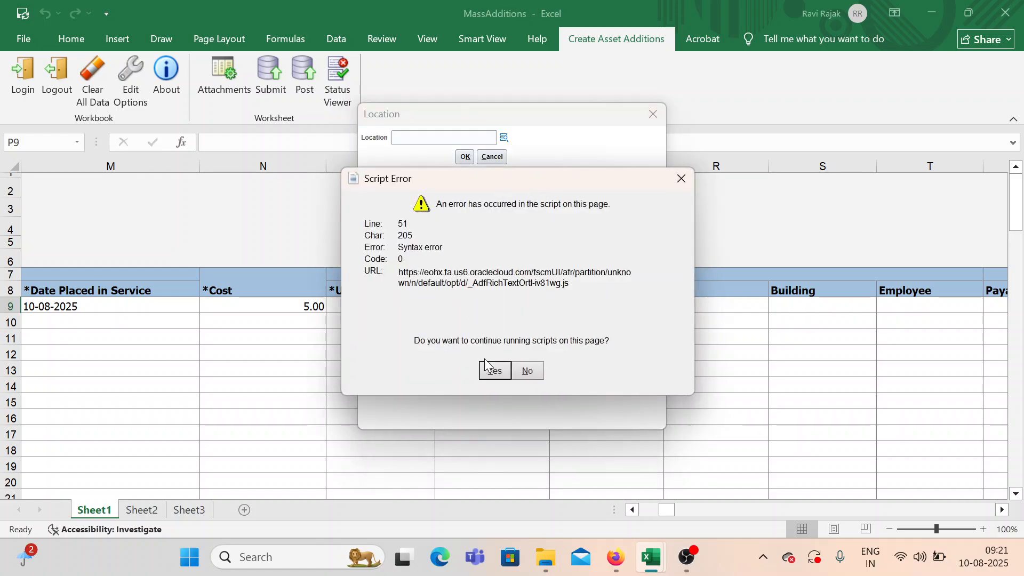
{"action": "left_click", "coordinate": [482, 368]}
{"action": "left_click", "coordinate": [504, 138]}
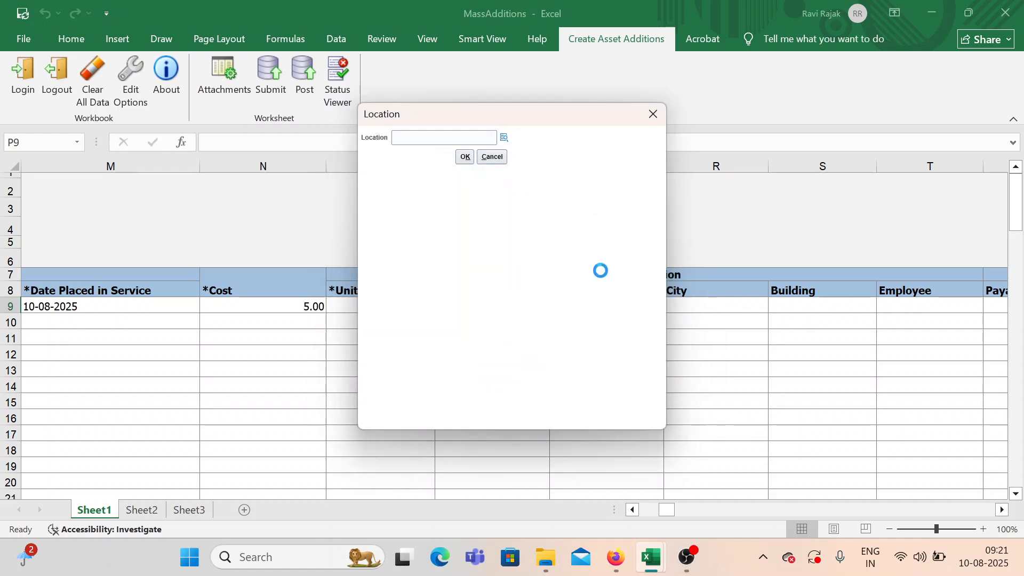
{"action": "left_click", "coordinate": [519, 338]}
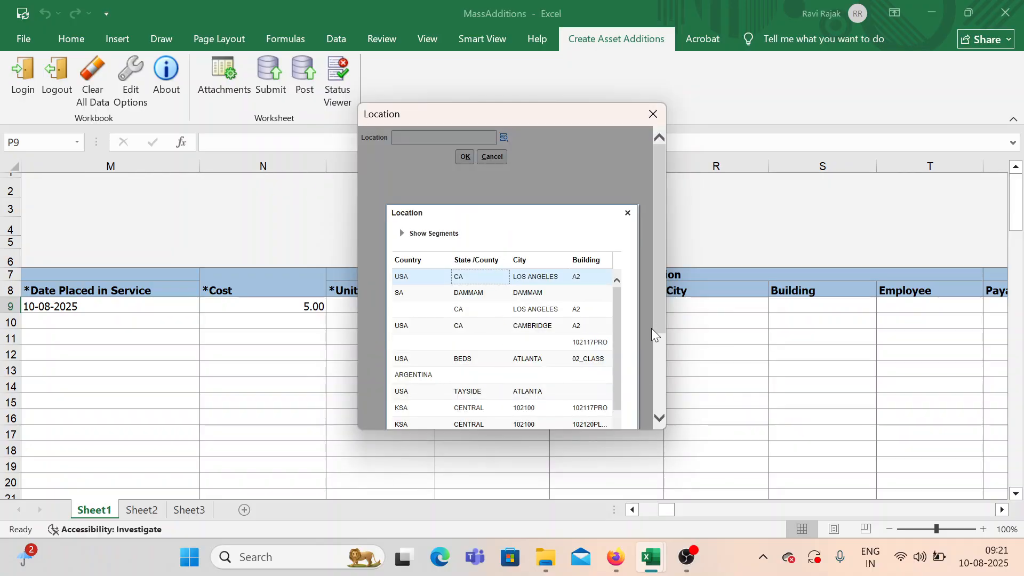
{"action": "scroll", "coordinate": [645, 324], "scroll_direction": "down", "scroll_amount": 1}
{"action": "scroll", "coordinate": [606, 350], "scroll_direction": "down", "scroll_amount": 3}
{"action": "scroll", "coordinate": [639, 303], "scroll_direction": "down", "scroll_amount": 2}
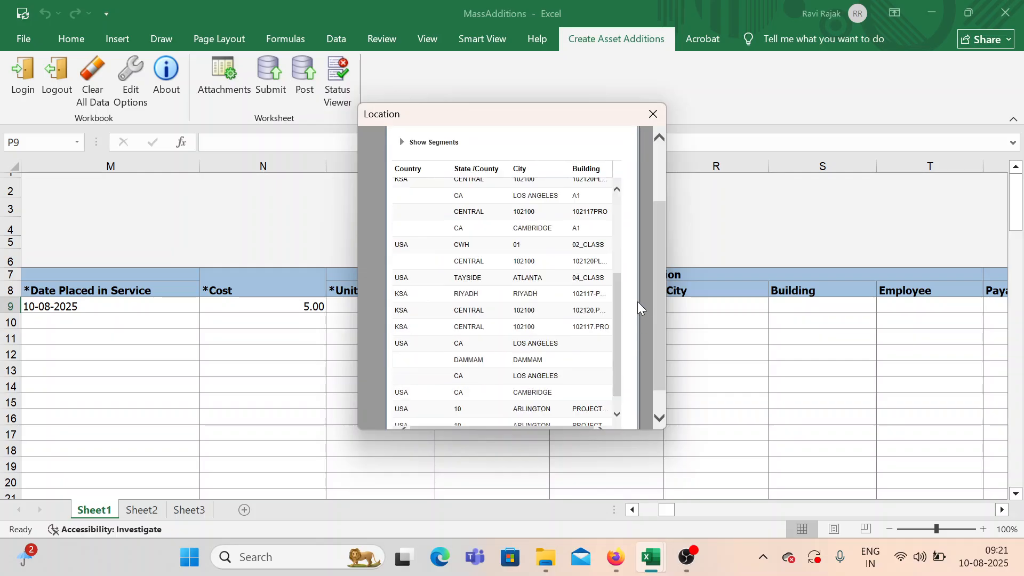
{"action": "left_click", "coordinate": [586, 414]}
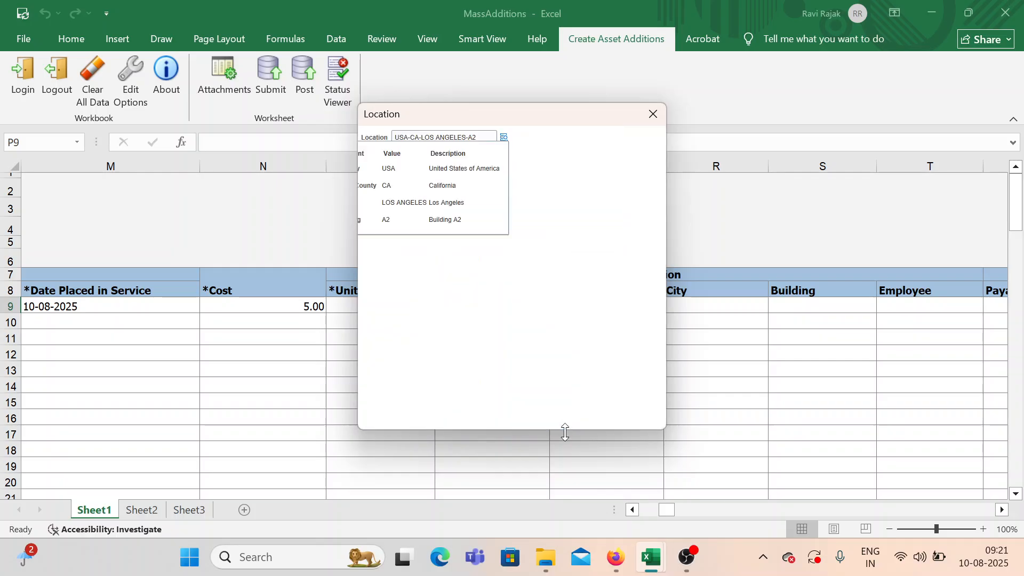
{"action": "left_click", "coordinate": [464, 158]}
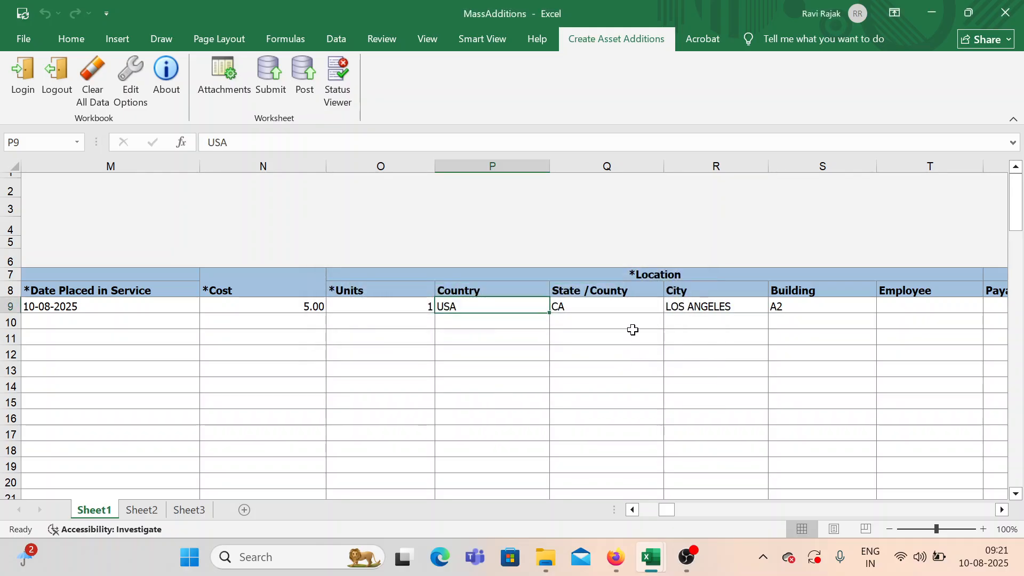
{"action": "key", "text": "Tab"}
{"action": "key", "text": "Tab"}
{"action": "key", "text": "Tab"}
{"action": "key", "text": "Tab"}
{"action": "key", "text": "Tab"}
{"action": "key", "text": "Tab"}
{"action": "key", "text": "Tab"}
{"action": "key", "text": "Tab"}
{"action": "key", "text": "Tab"}
{"action": "key", "text": "Tab"}
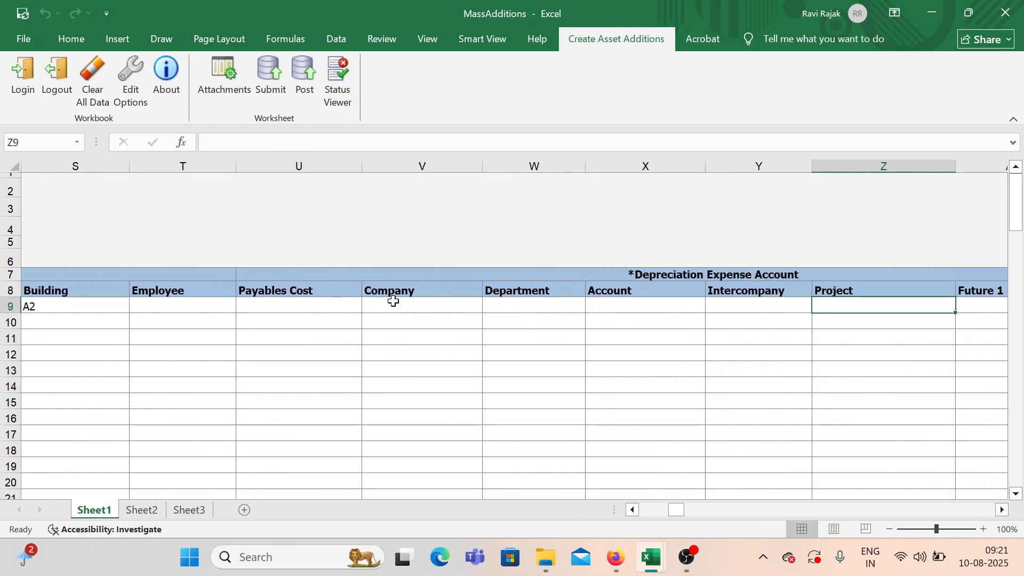
{"action": "left_click", "coordinate": [393, 302]}
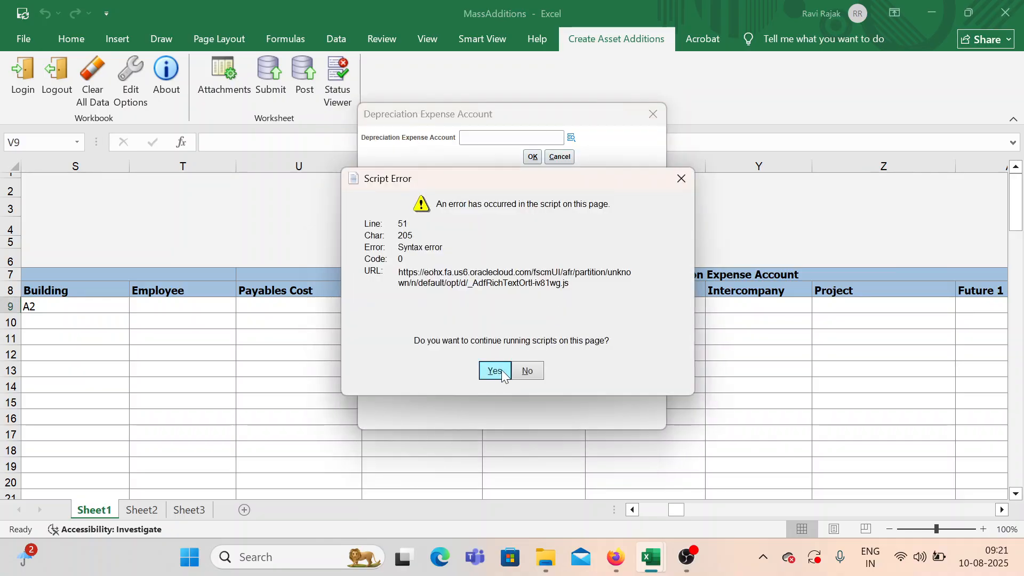
{"action": "left_click", "coordinate": [496, 371]}
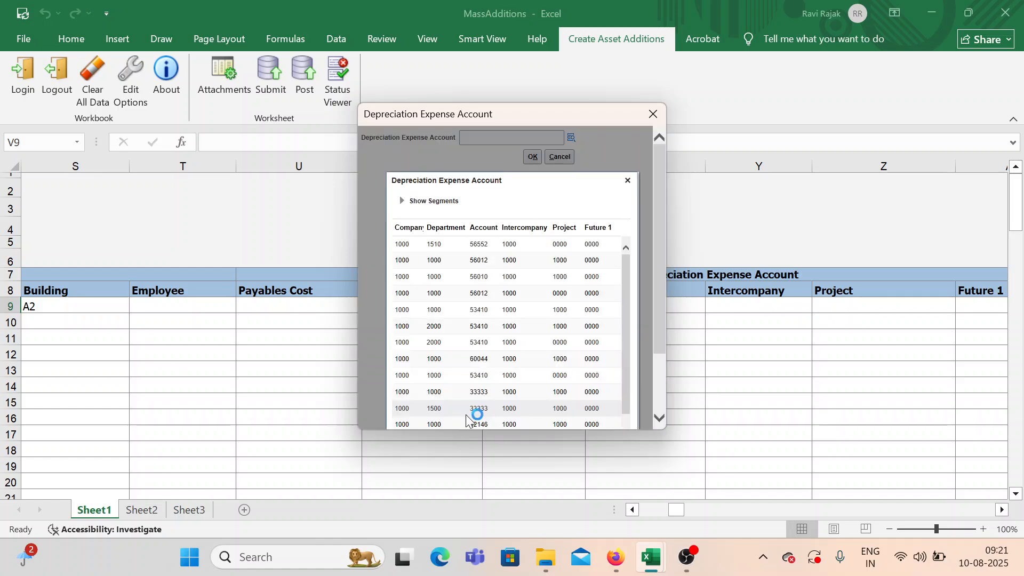
{"action": "scroll", "coordinate": [644, 363], "scroll_direction": "down", "scroll_amount": 2}
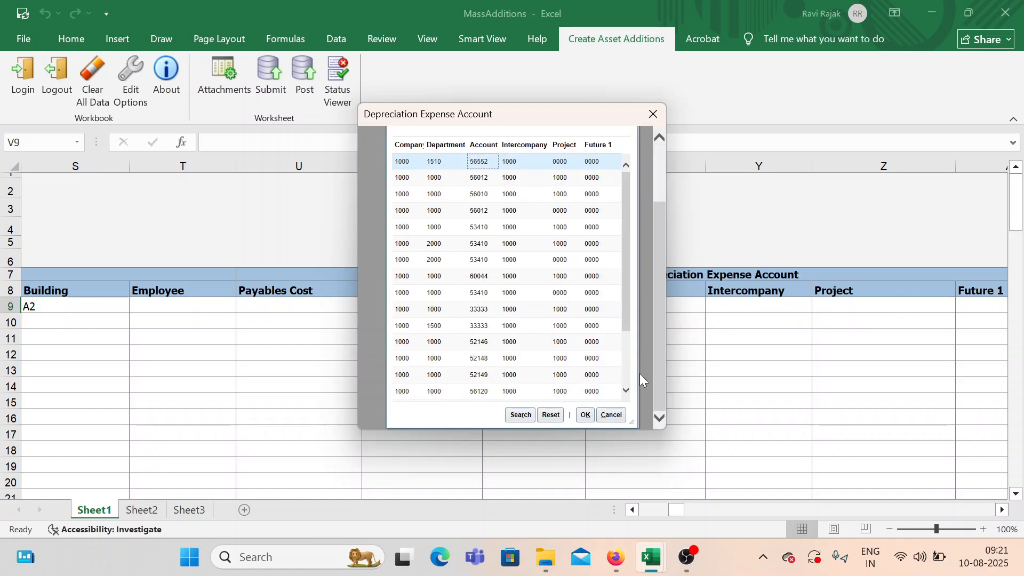
{"action": "left_click", "coordinate": [585, 415]}
{"action": "left_click", "coordinate": [541, 157]}
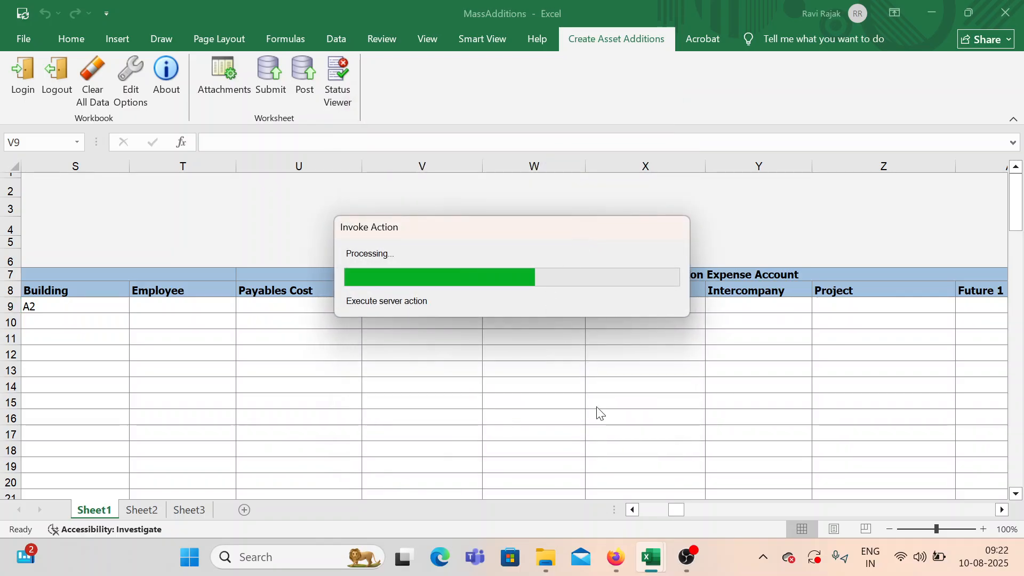
{"action": "left_click", "coordinate": [610, 353]}
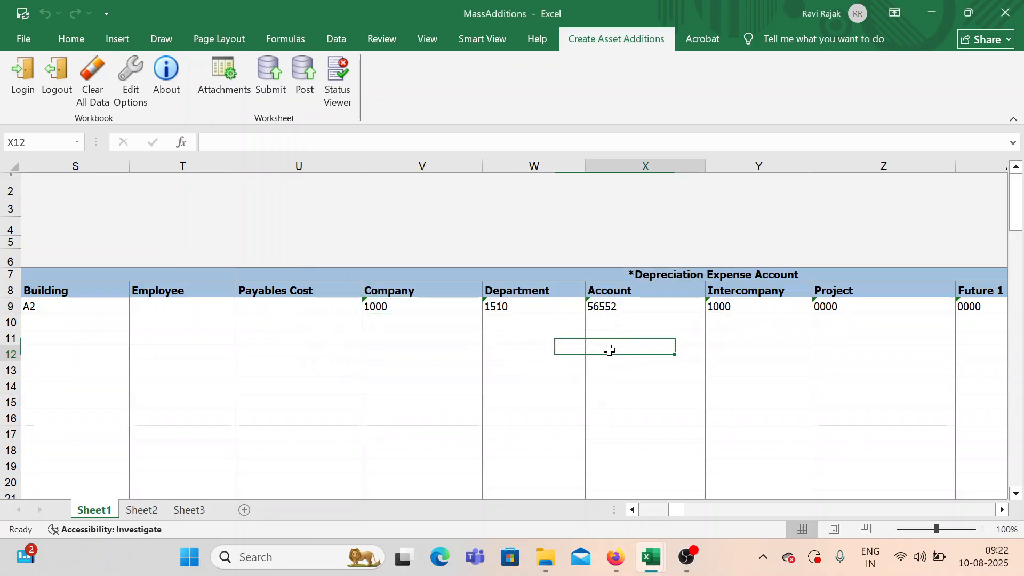
Review the first asset line's entries across the worksheet, from the depreciation expense account back through description, category, cost, units and location.
{"action": "left_click", "coordinate": [478, 309]}
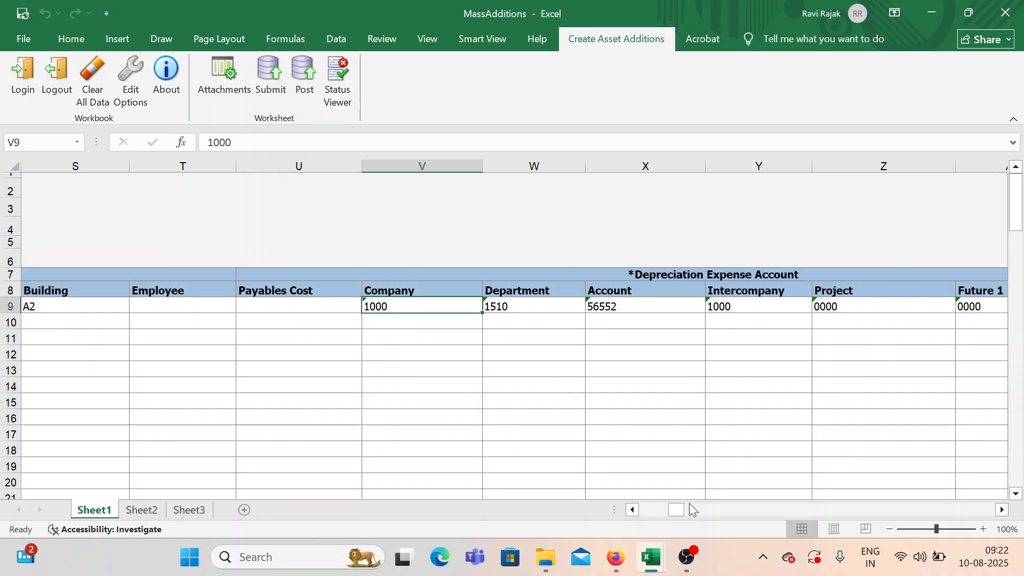
{"action": "left_click_drag", "start_coordinate": [680, 507], "coordinate": [688, 507]}
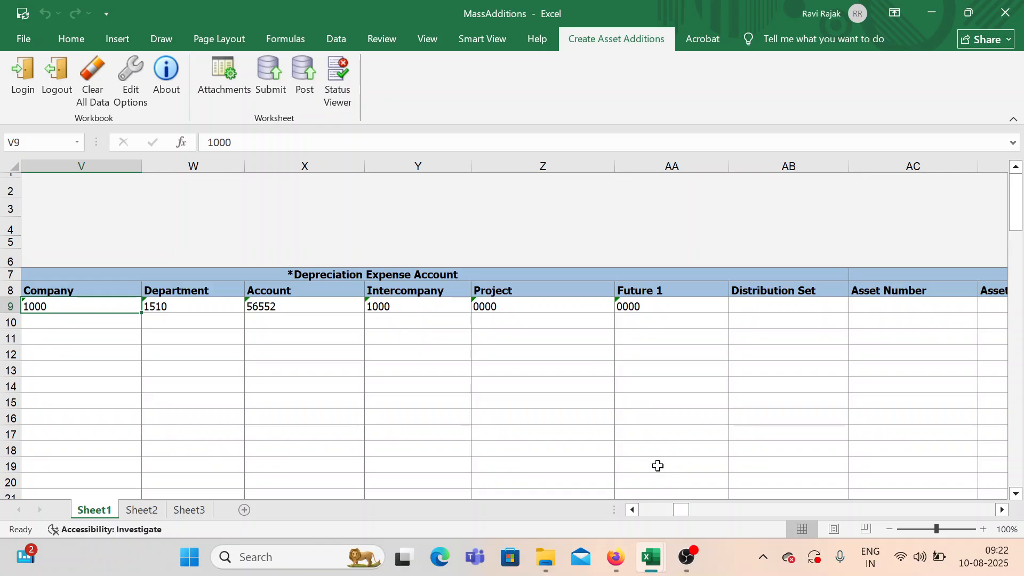
{"action": "left_click_drag", "start_coordinate": [686, 515], "coordinate": [607, 512]}
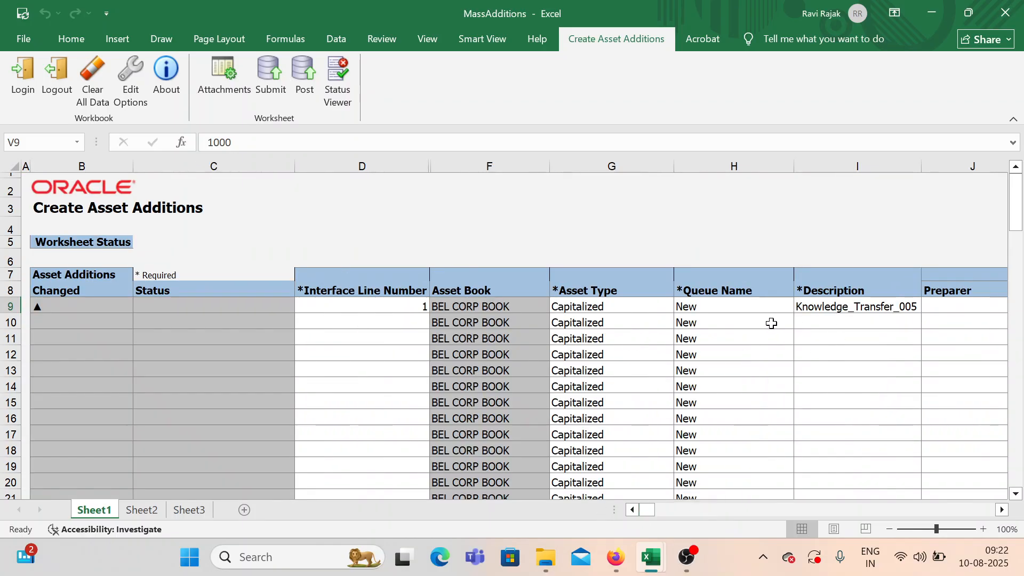
{"action": "left_click_drag", "start_coordinate": [840, 331], "coordinate": [864, 446]}
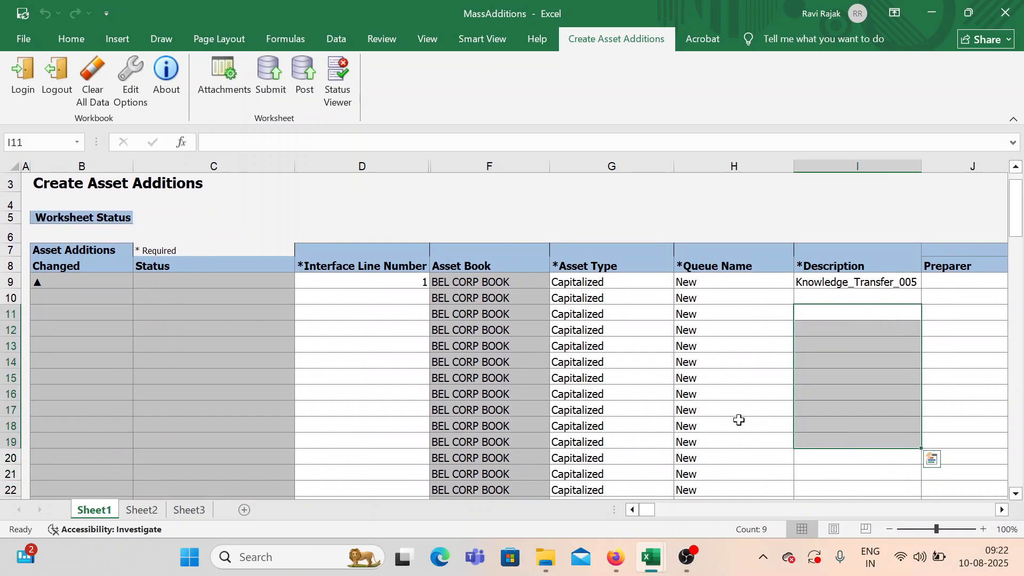
{"action": "left_click", "coordinate": [766, 327]}
{"action": "key", "text": "Tab"}
{"action": "key", "text": "Tab"}
{"action": "key", "text": "Tab"}
{"action": "key", "text": "Tab"}
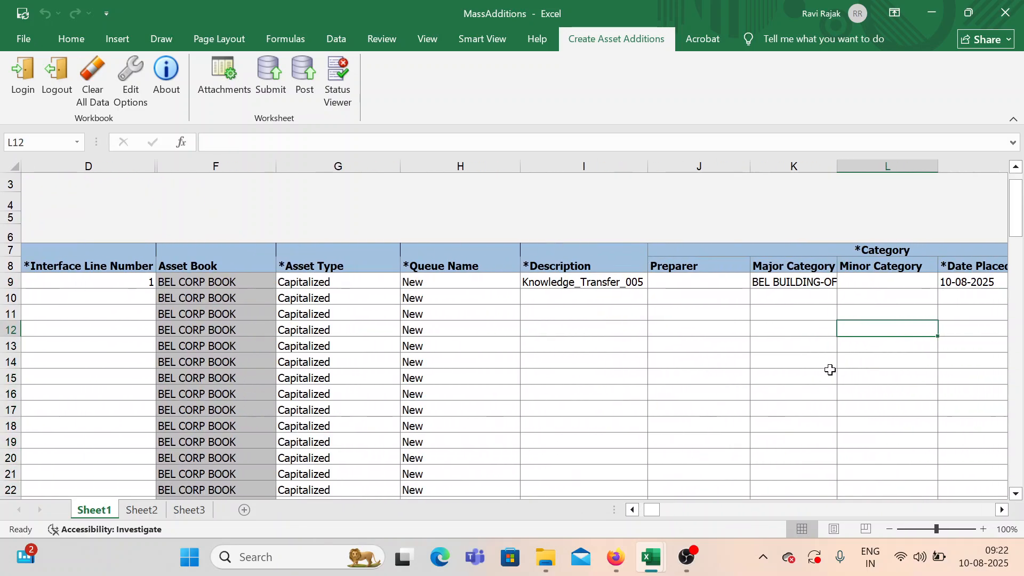
{"action": "key", "text": "Tab"}
{"action": "key", "text": "Tab"}
{"action": "key", "text": "Tab"}
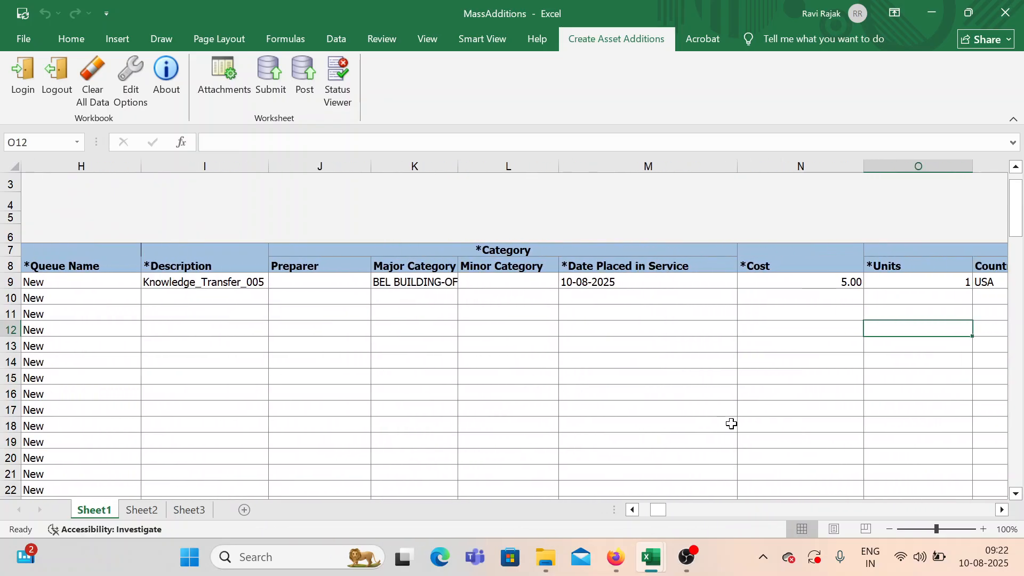
{"action": "key", "text": "Tab"}
{"action": "key", "text": "Tab"}
{"action": "key", "text": "Tab"}
{"action": "key", "text": "Tab"}
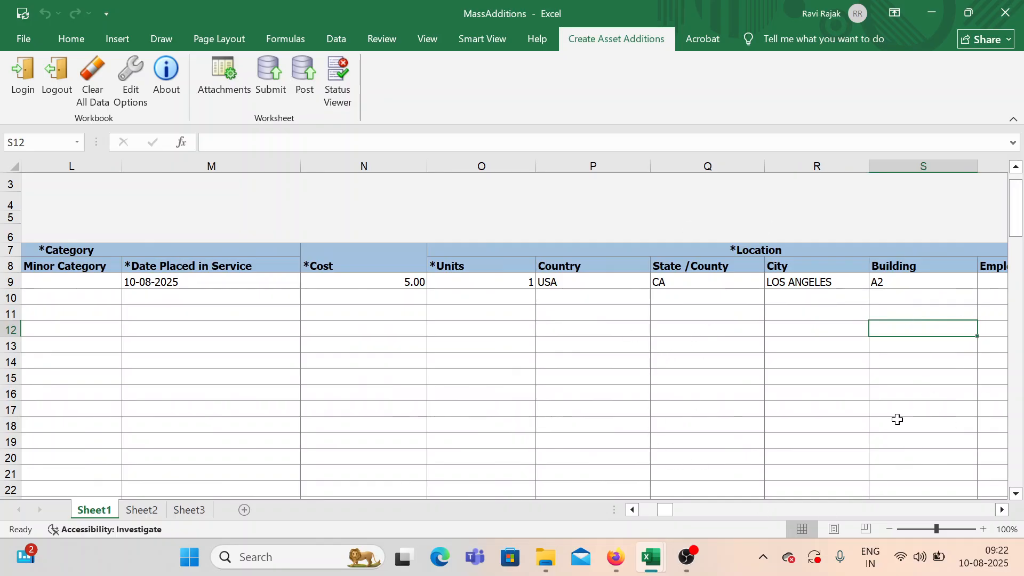
Review the optional columns after the location in the asset additions sheet, through ownership and property class to the invoice number.
{"action": "key", "text": "Tab"}
{"action": "key", "text": "Tab"}
{"action": "key", "text": "Tab"}
{"action": "key", "text": "Tab"}
{"action": "key", "text": "Tab"}
{"action": "key", "text": "Tab"}
{"action": "key", "text": "Tab"}
{"action": "key", "text": "Tab"}
{"action": "key", "text": "Tab"}
{"action": "key", "text": "Tab"}
{"action": "key", "text": "Tab"}
{"action": "key", "text": "Tab"}
{"action": "key", "text": "Tab"}
{"action": "key", "text": "Tab"}
{"action": "key", "text": "Tab"}
{"action": "key", "text": "Tab"}
{"action": "key", "text": "Tab"}
{"action": "key", "text": "Tab"}
{"action": "key", "text": "Tab"}
{"action": "key", "text": "Tab"}
{"action": "key", "text": "Tab"}
{"action": "key", "text": "Tab"}
{"action": "key", "text": "Tab"}
{"action": "key", "text": "Tab"}
{"action": "key", "text": "Tab"}
{"action": "key", "text": "Tab"}
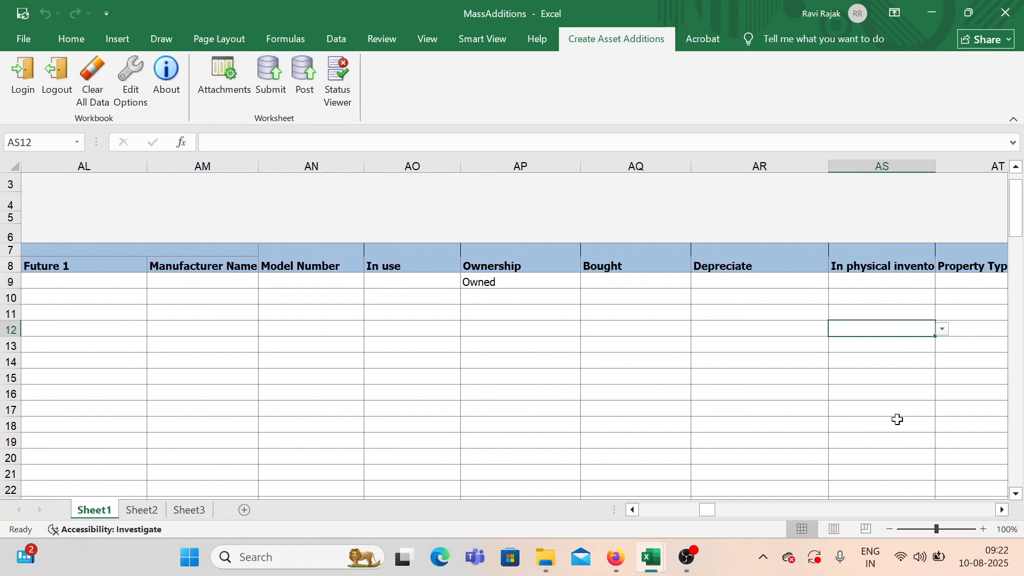
{"action": "key", "text": "Tab"}
{"action": "key", "text": "Tab"}
{"action": "key", "text": "Tab"}
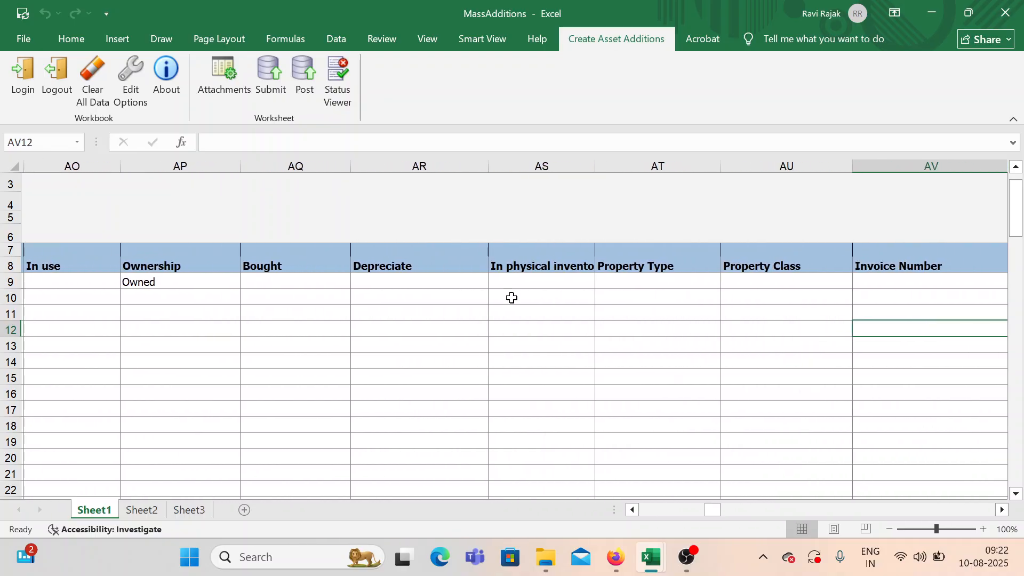
Review the first asset line's remaining optional columns, from physical inventory through depreciation, salvage and gain/loss settings to the sheet's end.
{"action": "left_click", "coordinate": [496, 279]}
{"action": "key", "text": "Tab"}
{"action": "key", "text": "Tab"}
{"action": "key", "text": "Tab"}
{"action": "key", "text": "Tab"}
{"action": "key", "text": "Tab"}
{"action": "key", "text": "Tab"}
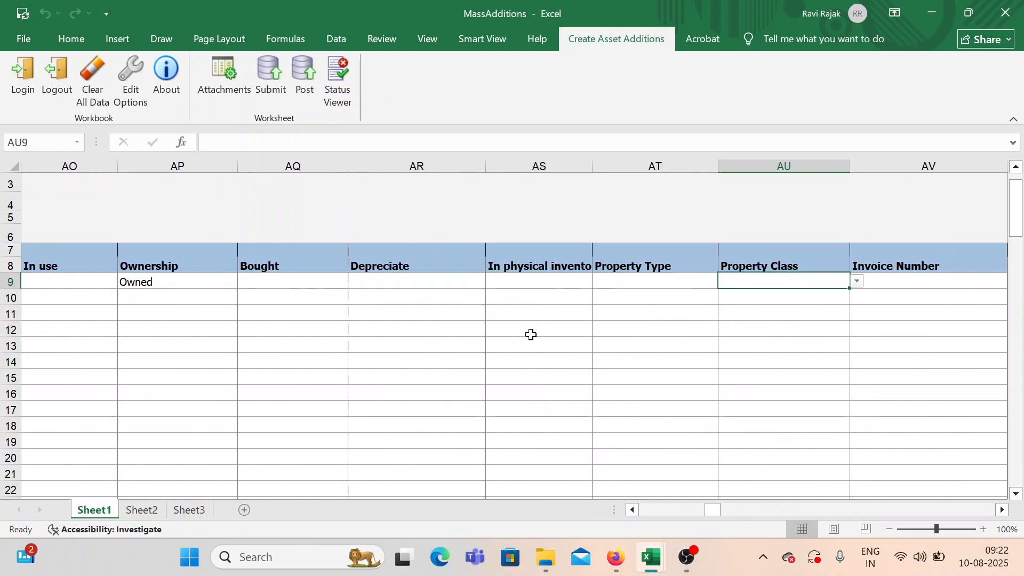
{"action": "key", "text": "Right"}
{"action": "key", "text": "Right"}
{"action": "key", "text": "Right"}
{"action": "key", "text": "Right"}
{"action": "key", "text": "Right"}
{"action": "key", "text": "Right"}
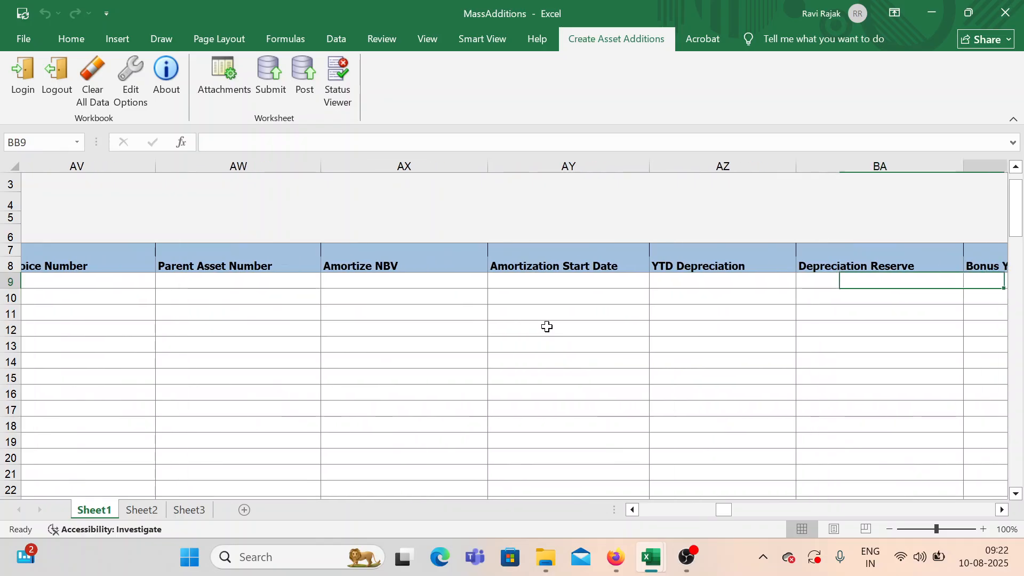
{"action": "key", "text": "Right"}
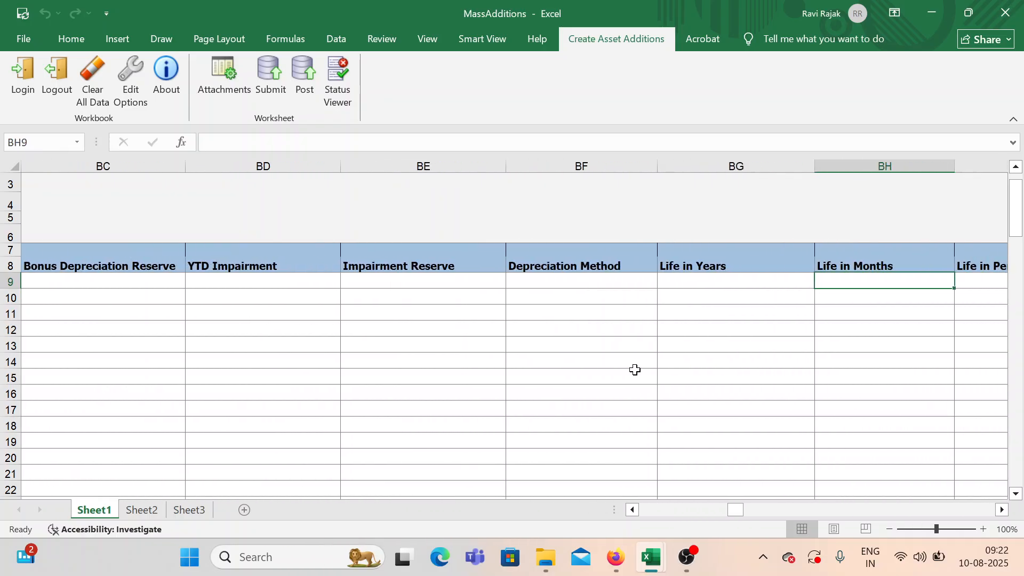
{"action": "key", "text": "Right"}
{"action": "key", "text": "Right"}
{"action": "key", "text": "Right"}
{"action": "key", "text": "Right"}
{"action": "key", "text": "Right"}
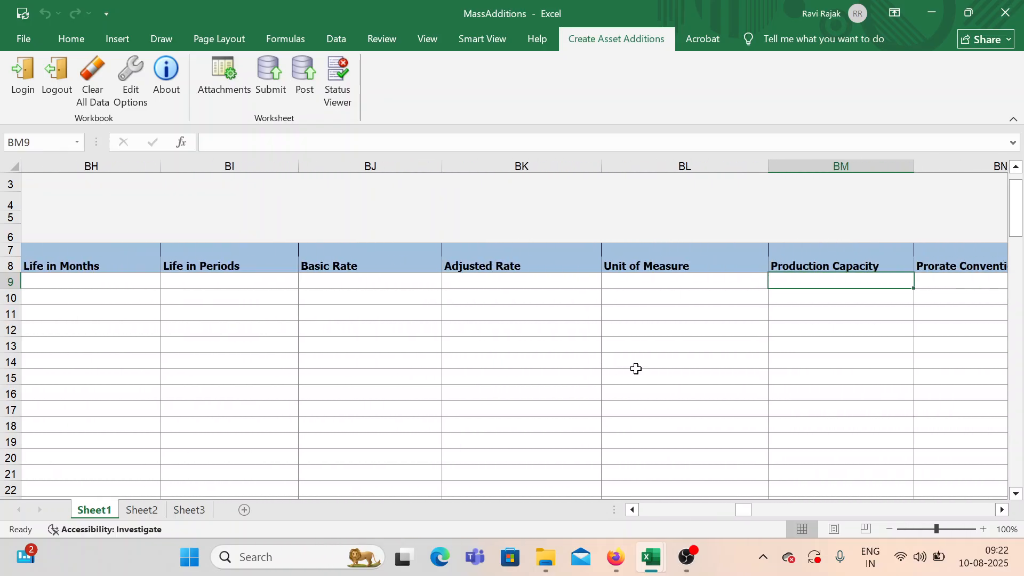
{"action": "key", "text": "Right"}
{"action": "key", "text": "Right"}
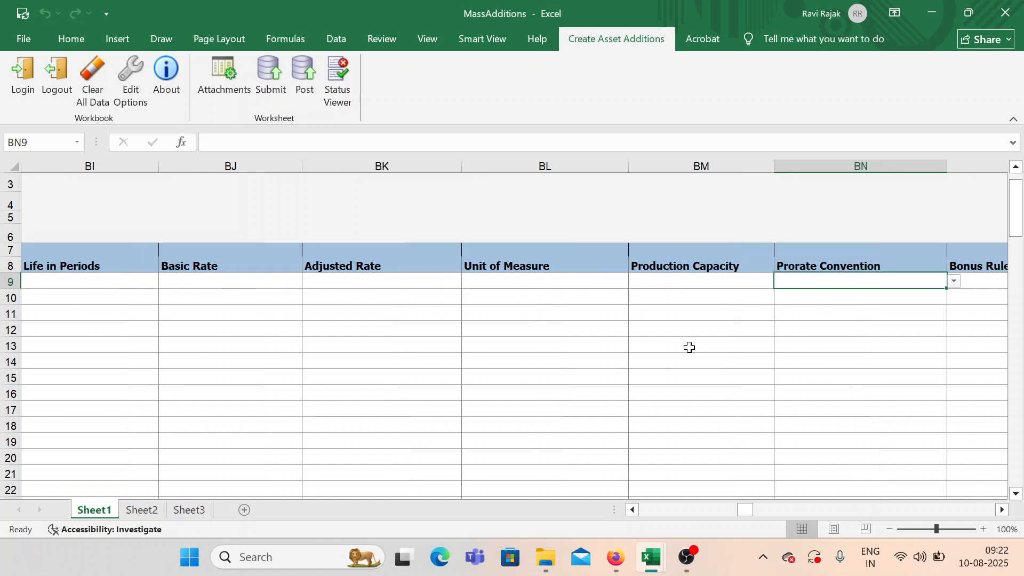
{"action": "key", "text": "Right"}
{"action": "key", "text": "Right"}
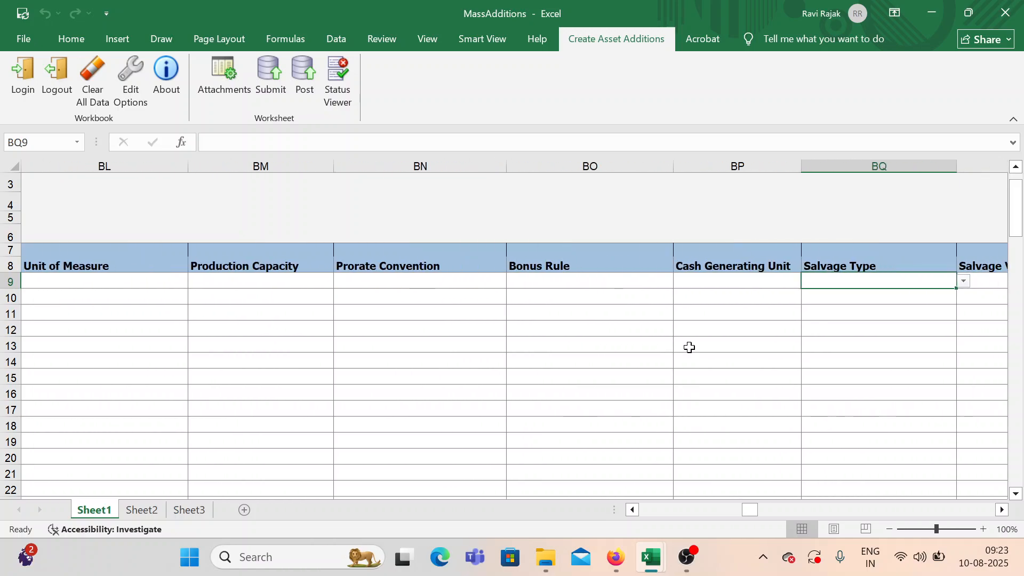
{"action": "key", "text": "Right"}
{"action": "key", "text": "Right"}
{"action": "key", "text": "Right"}
{"action": "key", "text": "Right"}
{"action": "key", "text": "Right"}
{"action": "key", "text": "Right"}
{"action": "key", "text": "Right"}
{"action": "key", "text": "Right"}
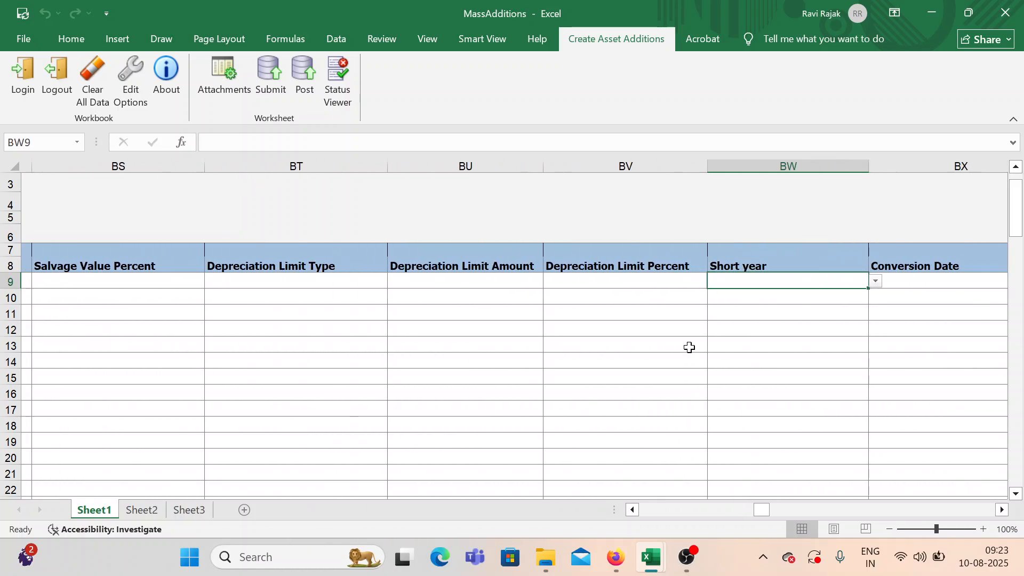
{"action": "key", "text": "Right"}
{"action": "key", "text": "Right"}
{"action": "key", "text": "Right"}
{"action": "key", "text": "Right"}
{"action": "key", "text": "Right"}
{"action": "key", "text": "Right"}
{"action": "key", "text": "Right"}
{"action": "key", "text": "Right"}
{"action": "key", "text": "Right"}
{"action": "key", "text": "Right"}
{"action": "key", "text": "Right"}
{"action": "key", "text": "Right"}
{"action": "key", "text": "Right"}
{"action": "key", "text": "Right"}
{"action": "key", "text": "Right"}
{"action": "key", "text": "Right"}
{"action": "key", "text": "Right"}
{"action": "key", "text": "Right"}
{"action": "key", "text": "Right"}
{"action": "key", "text": "Right"}
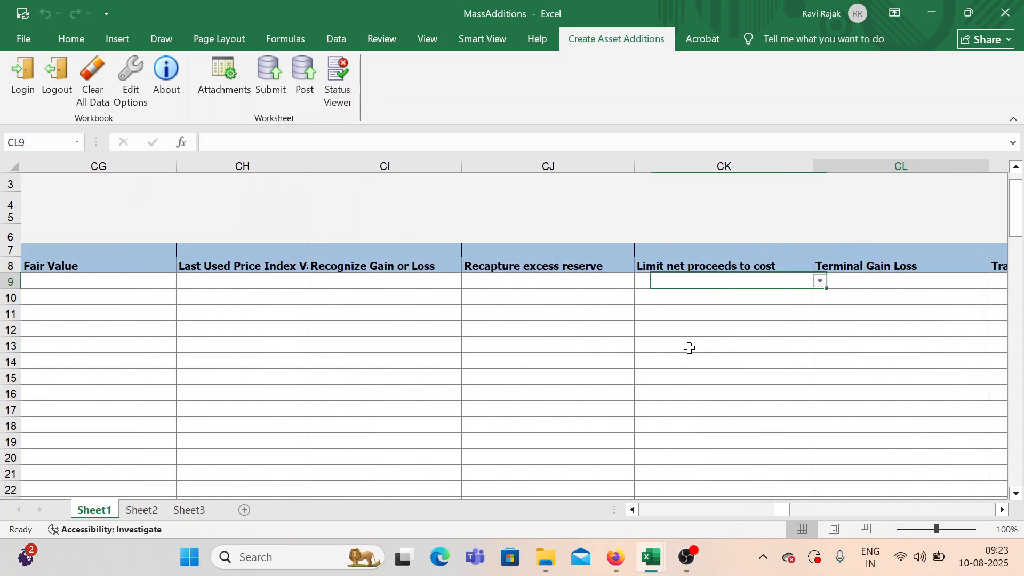
{"action": "key", "text": "Right"}
{"action": "key", "text": "Right"}
{"action": "key", "text": "Right"}
{"action": "key", "text": "Right"}
{"action": "key", "text": "Right"}
{"action": "key", "text": "Right"}
{"action": "key", "text": "Right"}
{"action": "key", "text": "Right"}
{"action": "key", "text": "Right"}
{"action": "key", "text": "Right"}
{"action": "key", "text": "Right"}
{"action": "key", "text": "Right"}
{"action": "key", "text": "Right"}
{"action": "key", "text": "Right"}
{"action": "key", "text": "Right"}
{"action": "key", "text": "Right"}
{"action": "key", "text": "Right"}
{"action": "key", "text": "Right"}
{"action": "key", "text": "Right"}
{"action": "key", "text": "Right"}
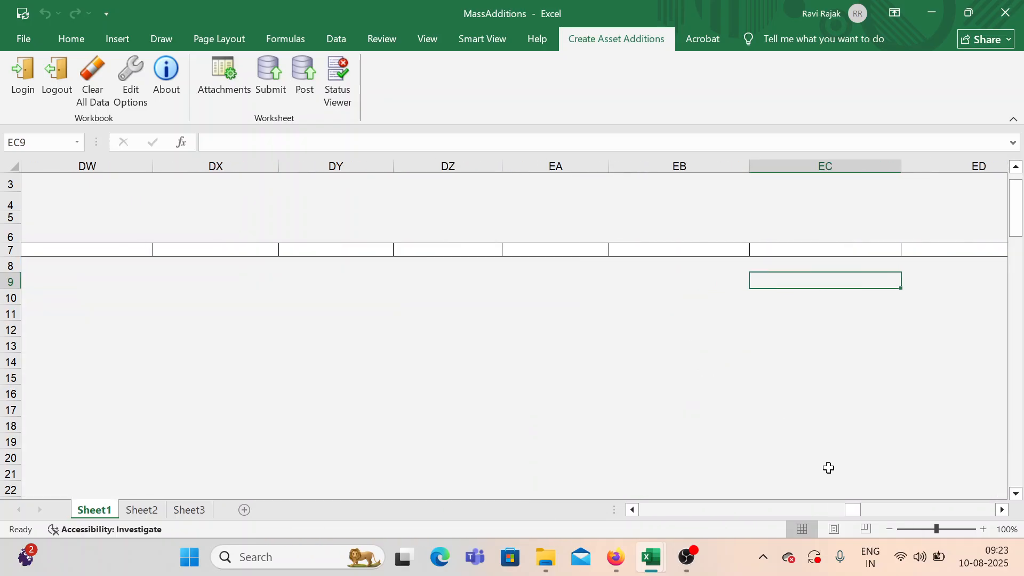
Post the asset line with upload continuing on failure, continue past the script error and acknowledge the request confirmation.
{"action": "left_click_drag", "start_coordinate": [854, 510], "coordinate": [535, 443]}
{"action": "left_click", "coordinate": [842, 338]}
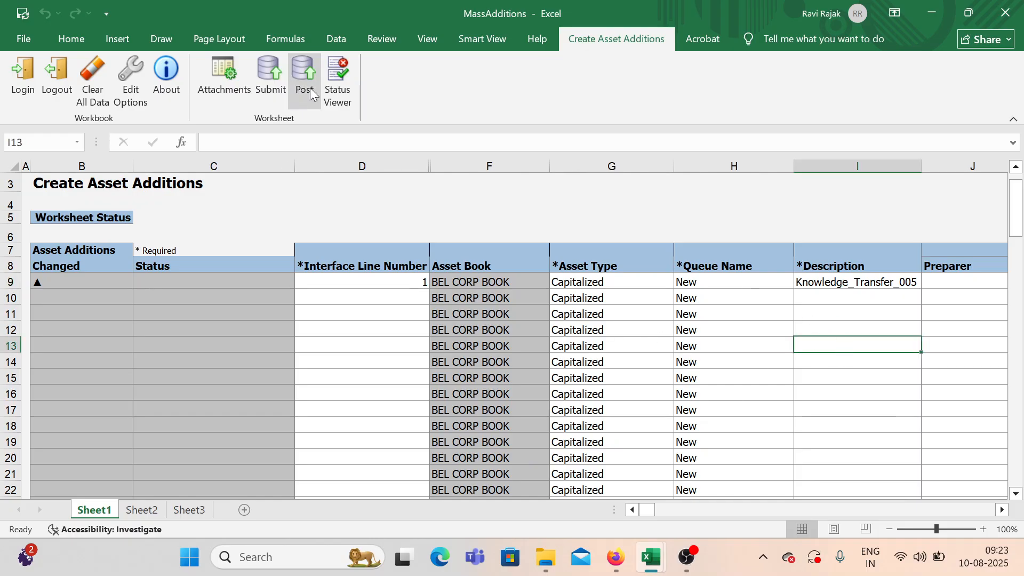
{"action": "left_click", "coordinate": [299, 76]}
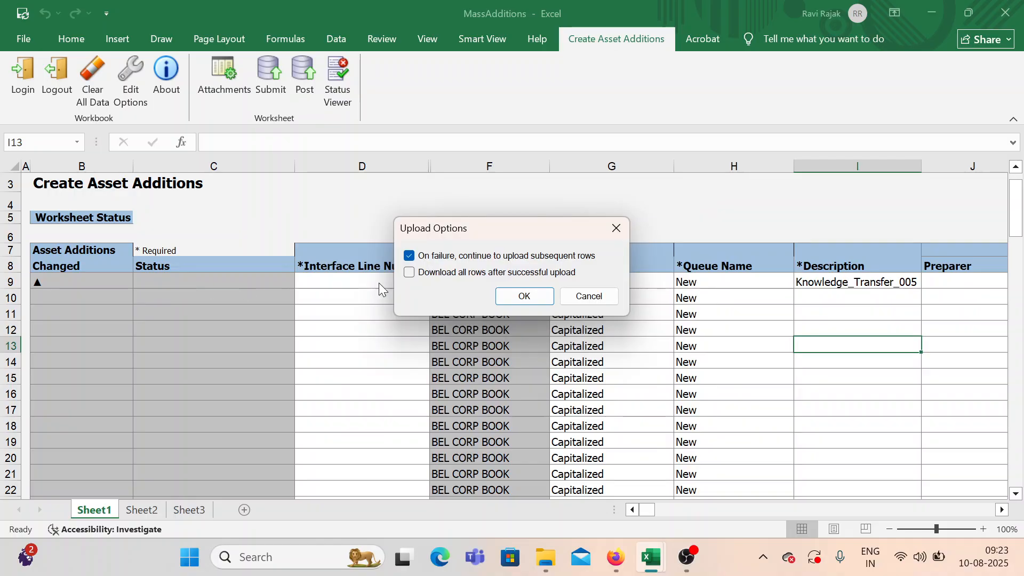
{"action": "left_click", "coordinate": [538, 297]}
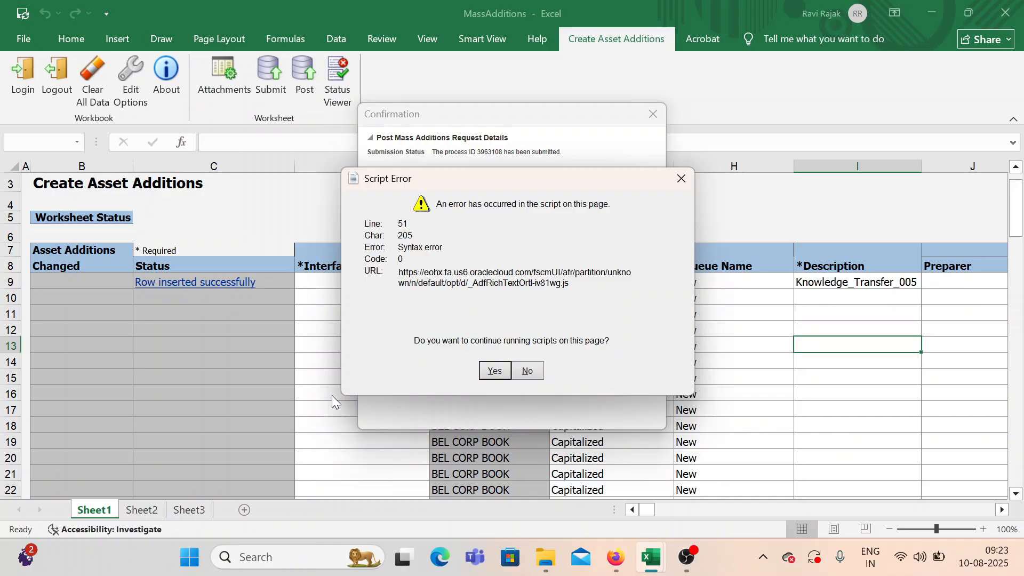
{"action": "left_click", "coordinate": [491, 369]}
{"action": "left_click", "coordinate": [650, 177]}
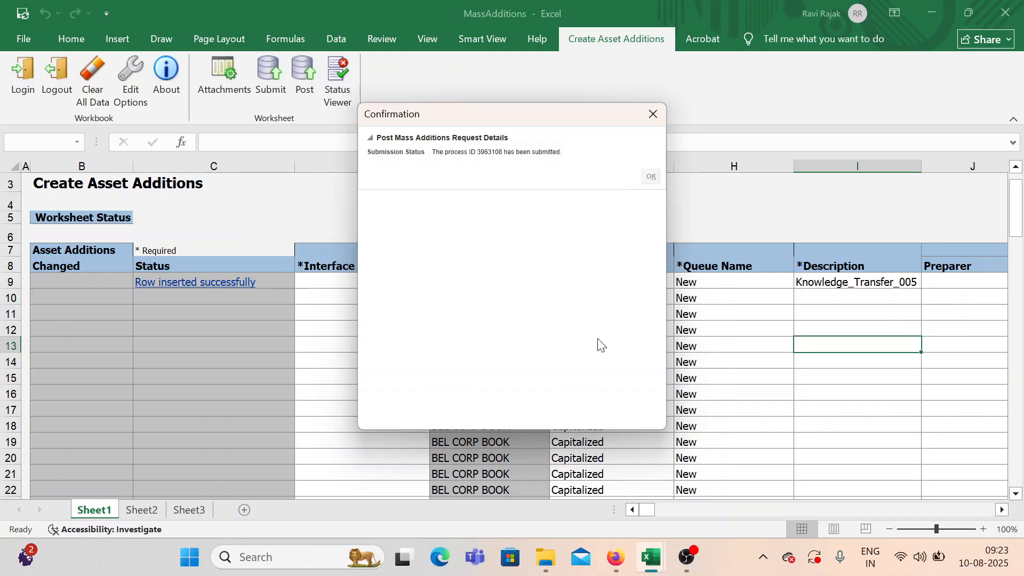
Switch to Oracle Fusion in Firefox, dismiss the Add Assets in Spreadsheet dialog and reopen the Fixed Assets Assets work area.
{"action": "left_click", "coordinate": [616, 556]}
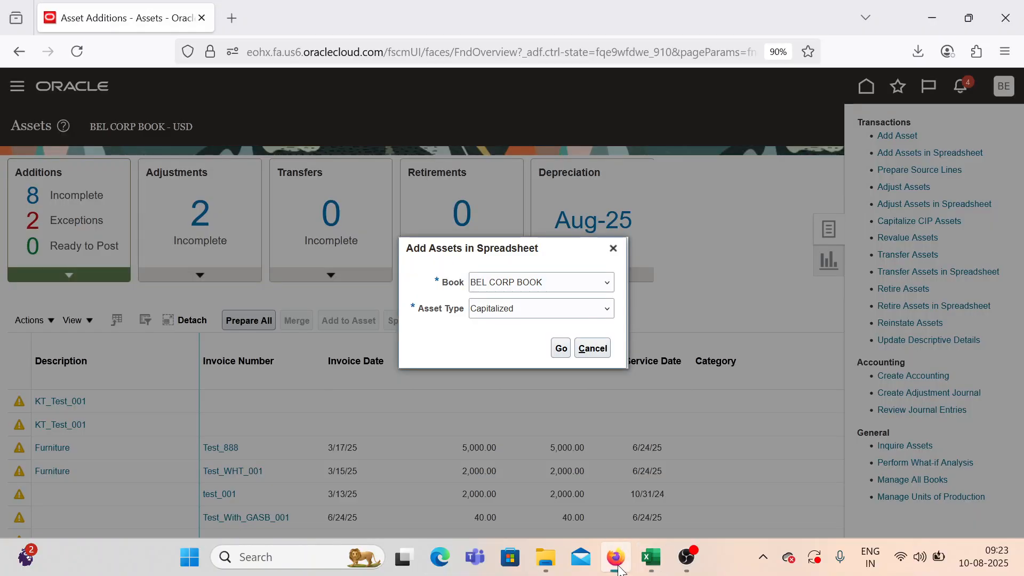
{"action": "left_click", "coordinate": [613, 249]}
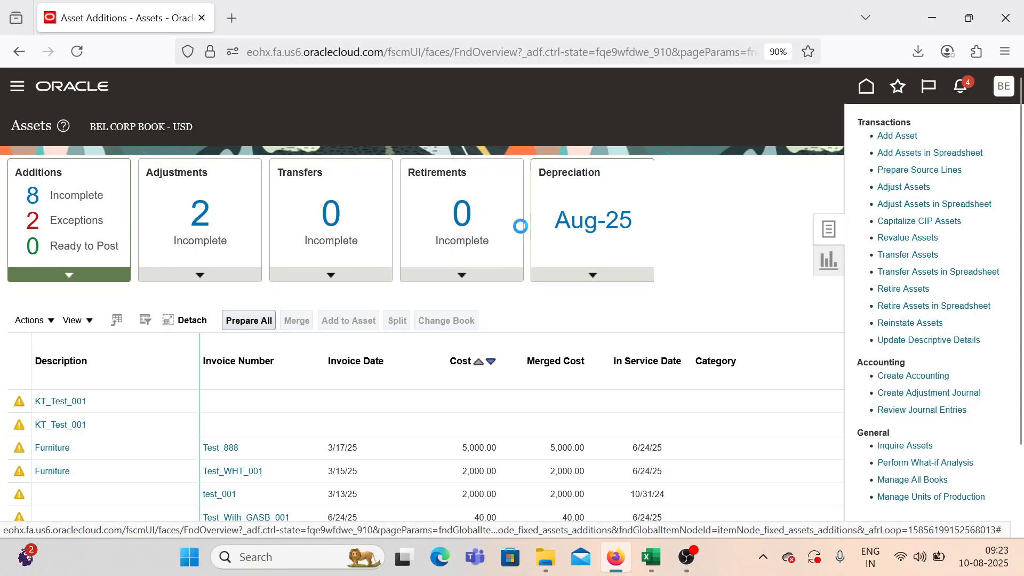
{"action": "left_click", "coordinate": [16, 87]}
{"action": "scroll", "coordinate": [88, 315], "scroll_direction": "down", "scroll_amount": 10}
{"action": "scroll", "coordinate": [85, 375], "scroll_direction": "down", "scroll_amount": 5}
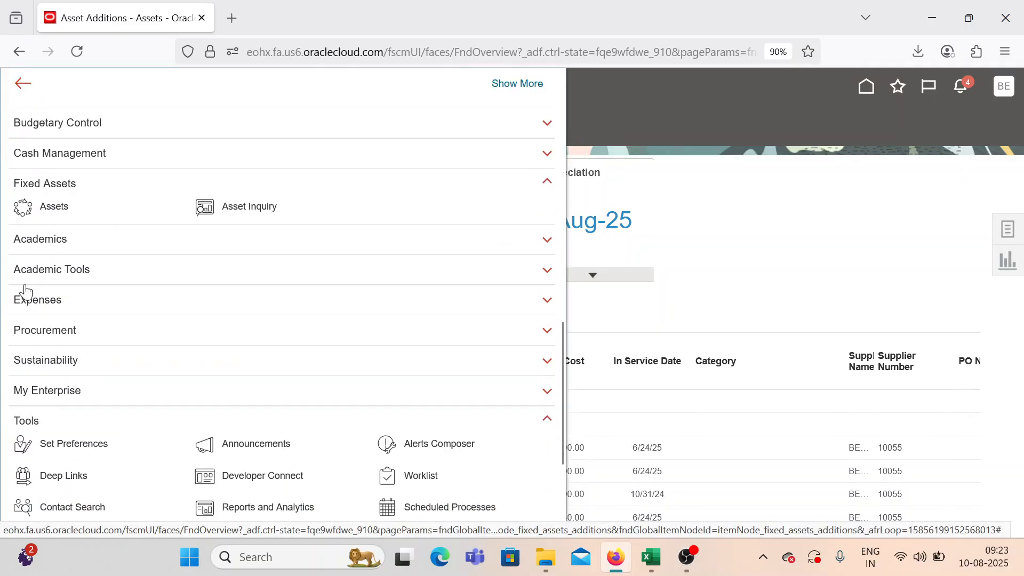
{"action": "left_click", "coordinate": [23, 209]}
Check the uploaded line's description in the MassAdditions workbook and open the matching Knowledge_Transfer_005 exception line in Oracle Fusion.
{"action": "mouse_move", "coordinate": [653, 568]}
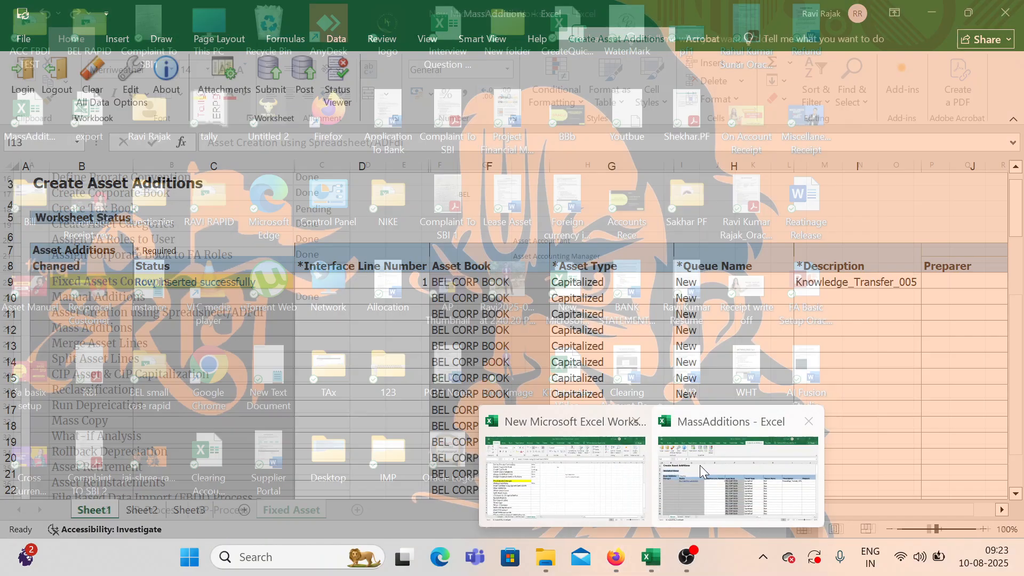
{"action": "left_click", "coordinate": [693, 465]}
{"action": "left_click", "coordinate": [798, 283]}
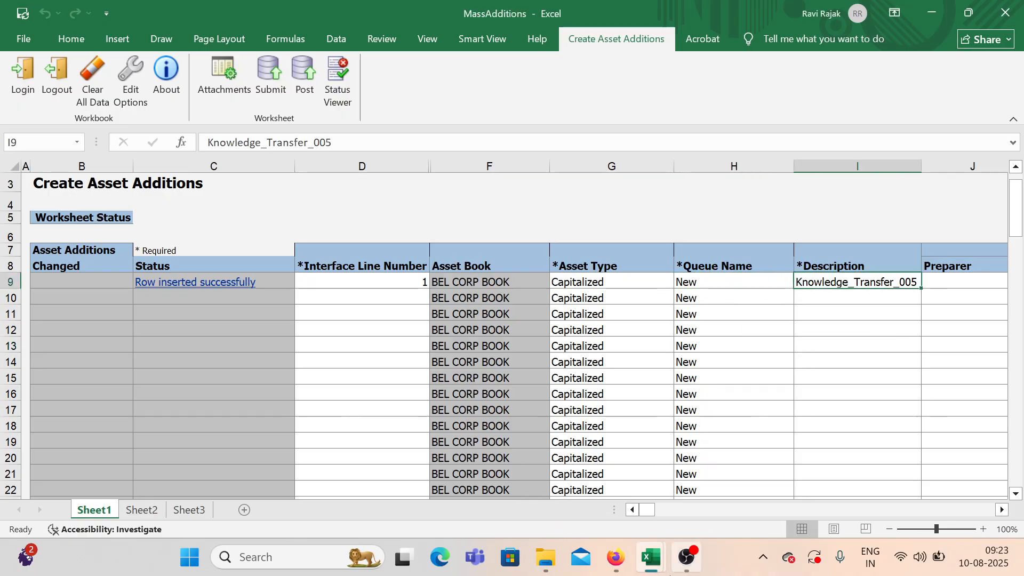
{"action": "left_click", "coordinate": [614, 564]}
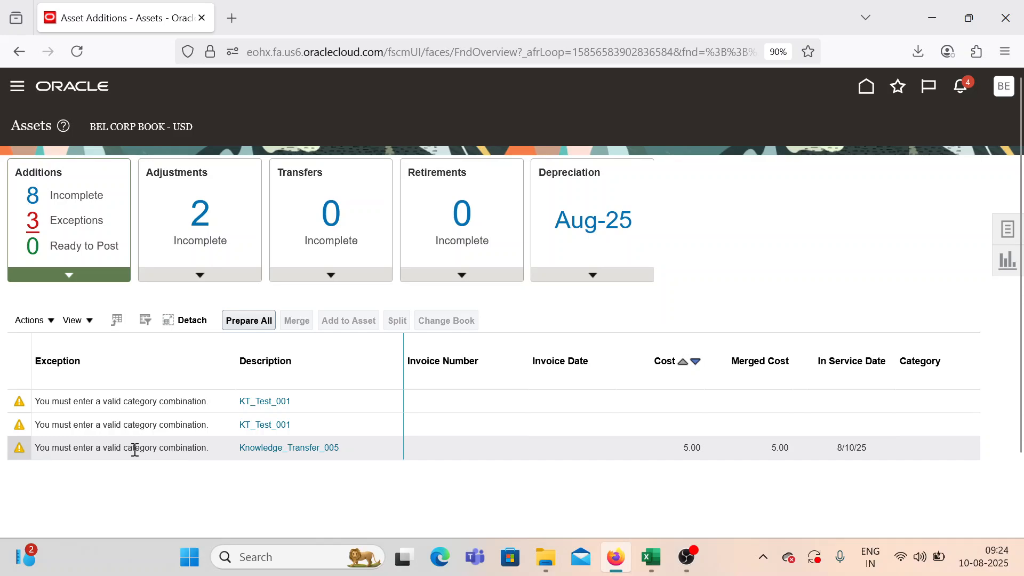
{"action": "left_click", "coordinate": [258, 450]}
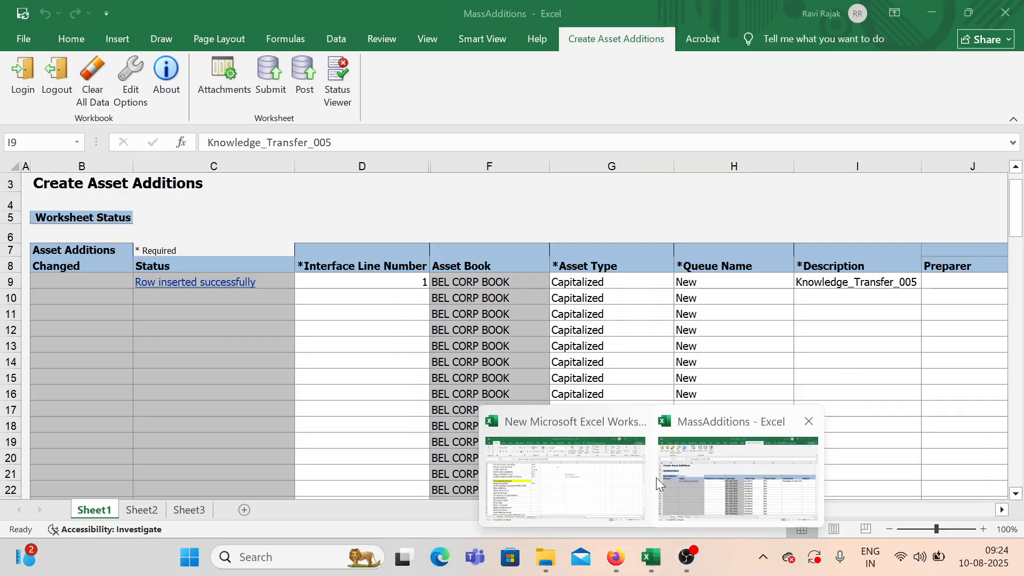
Inspect in the MassAdditions workbook how the first asset line's category is entered across the Major Category and Minor Category columns.
{"action": "left_click", "coordinate": [715, 469]}
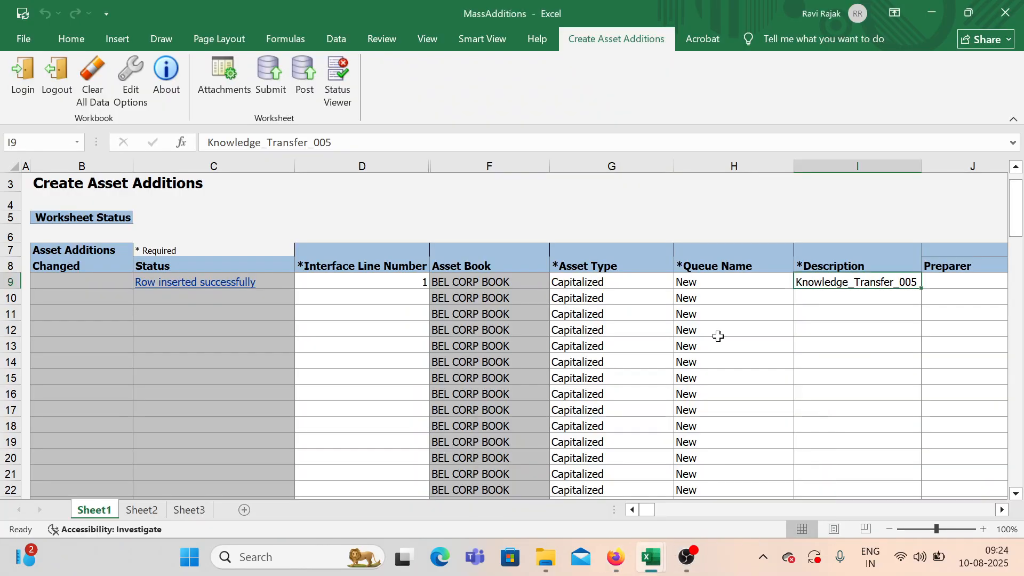
{"action": "left_click", "coordinate": [752, 297]}
{"action": "left_click", "coordinate": [752, 284]}
{"action": "key", "text": "Right"}
{"action": "key", "text": "Right"}
{"action": "key", "text": "Right"}
{"action": "key", "text": "Right"}
{"action": "key", "text": "Right"}
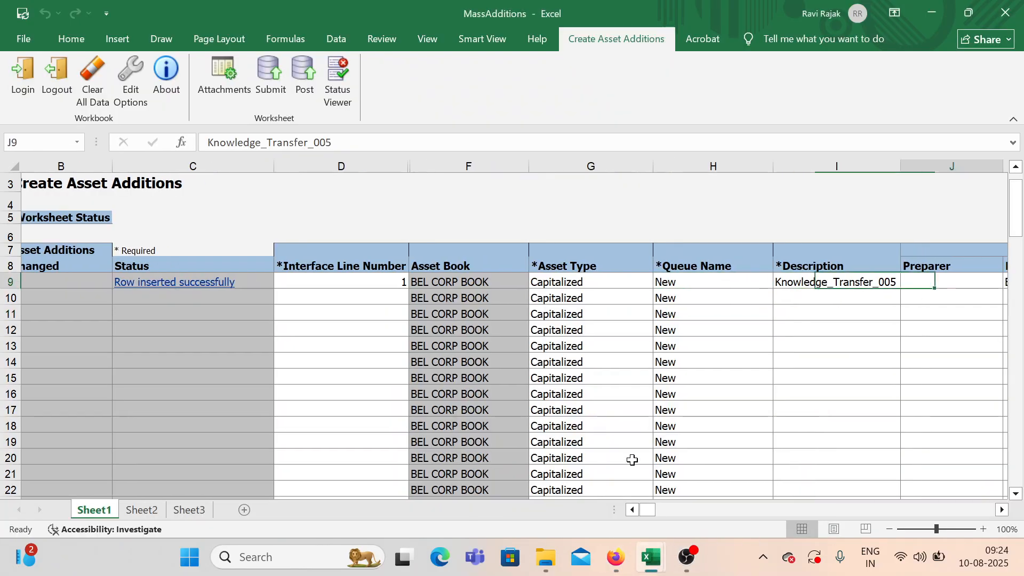
{"action": "left_click", "coordinate": [674, 287]}
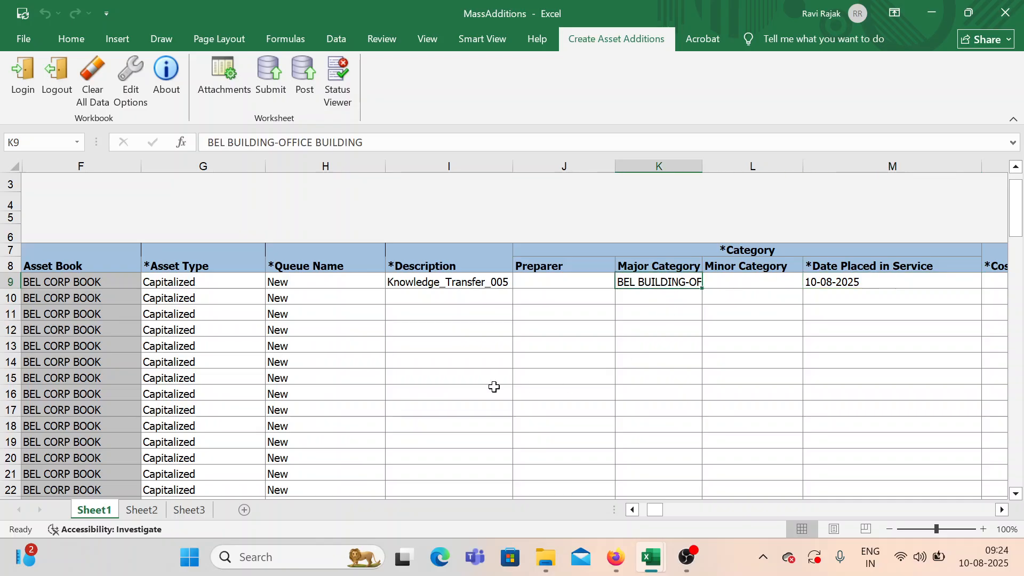
{"action": "left_click_drag", "start_coordinate": [208, 142], "coordinate": [413, 142]}
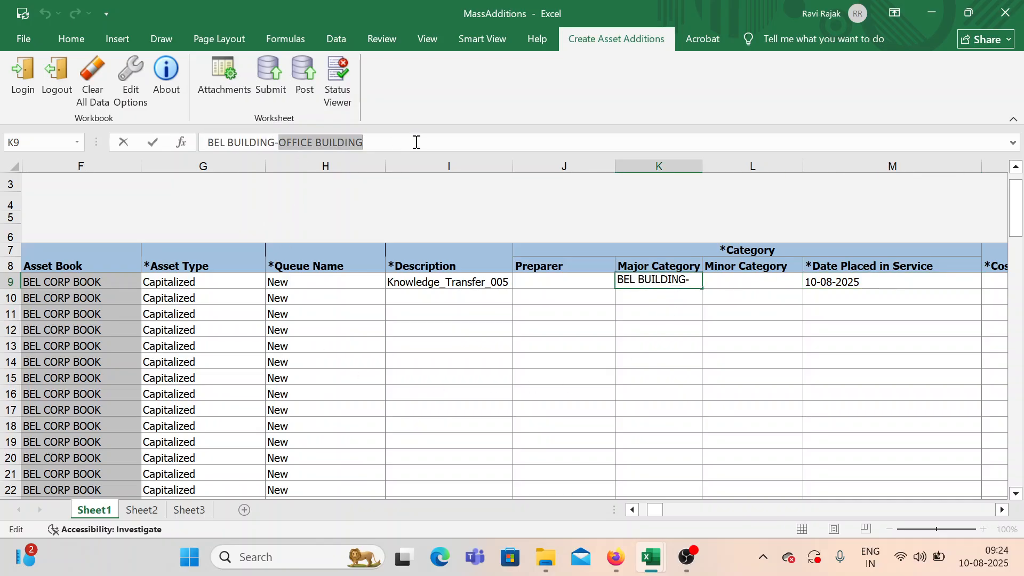
{"action": "left_click", "coordinate": [581, 361]}
{"action": "left_click", "coordinate": [640, 286]}
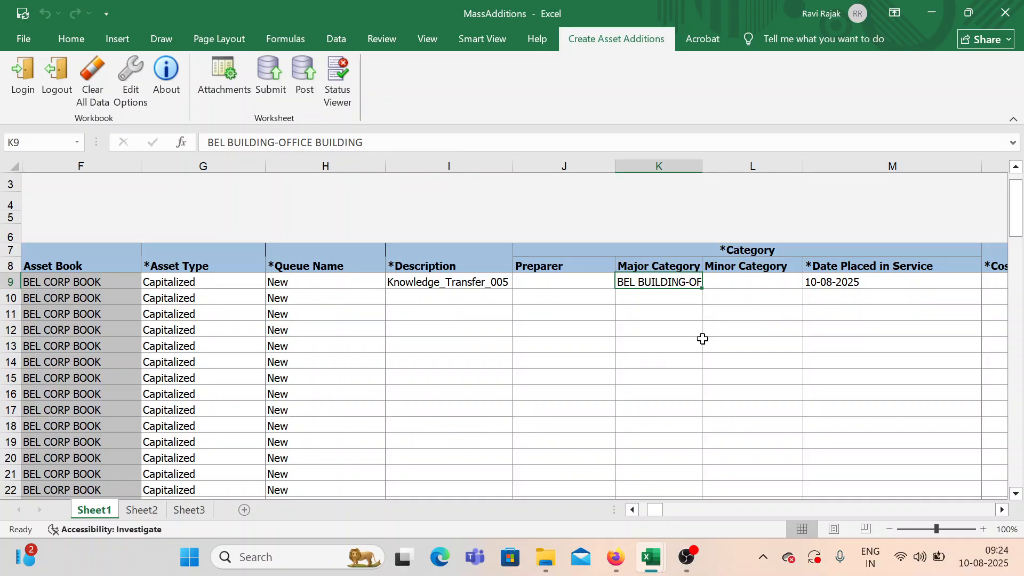
{"action": "left_click", "coordinate": [656, 382]}
{"action": "left_click", "coordinate": [665, 314]}
{"action": "left_click", "coordinate": [771, 378]}
{"action": "left_click", "coordinate": [661, 377]}
{"action": "left_click", "coordinate": [666, 328]}
{"action": "left_click", "coordinate": [641, 283]}
{"action": "left_click", "coordinate": [633, 345]}
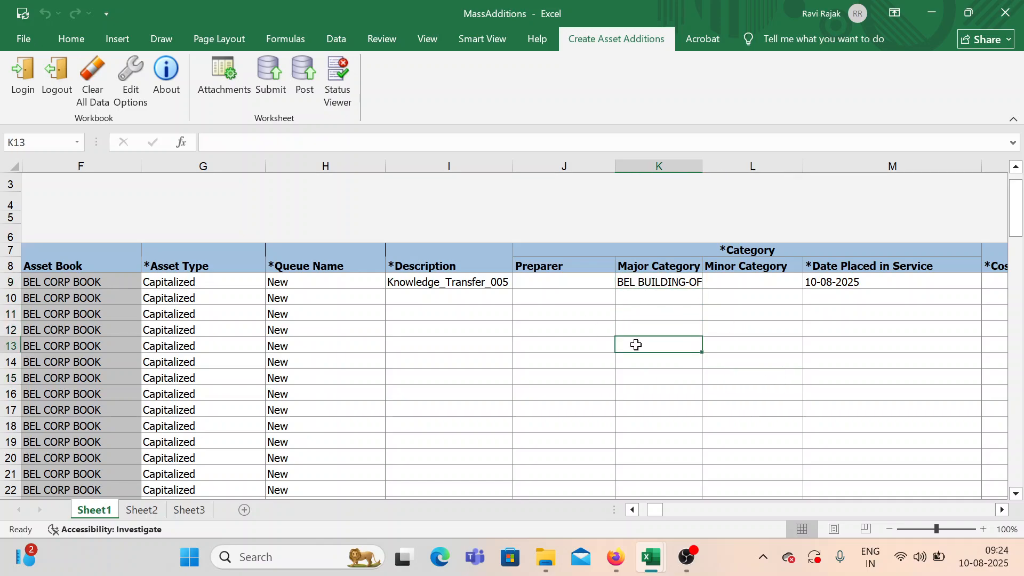
{"action": "left_click", "coordinate": [652, 282]}
Switch to the source line in Oracle Fusion, search the category combinations and assign BEL_LAND-DELHI_LAND.
{"action": "left_click", "coordinate": [617, 558]}
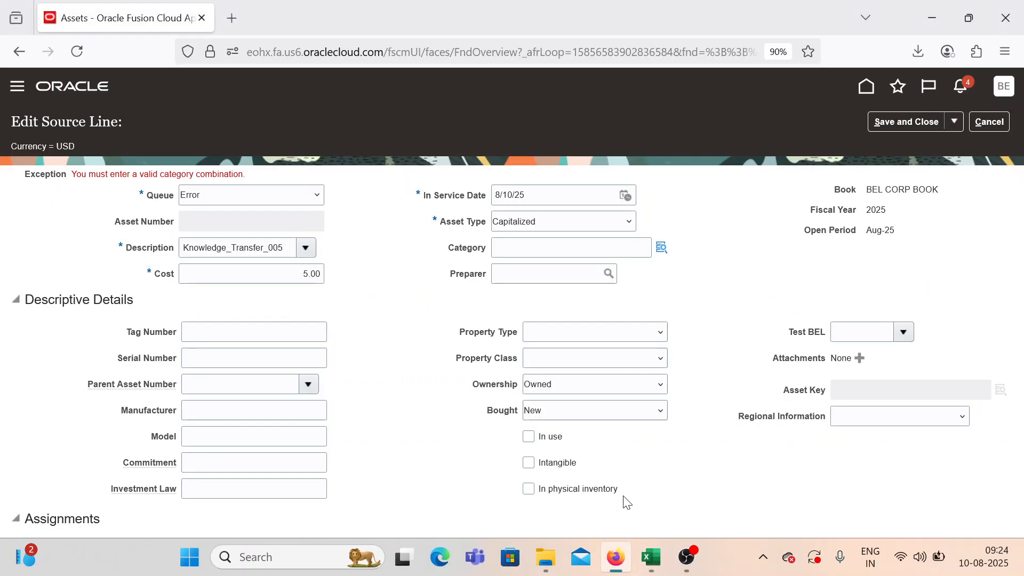
{"action": "left_click", "coordinate": [662, 248]}
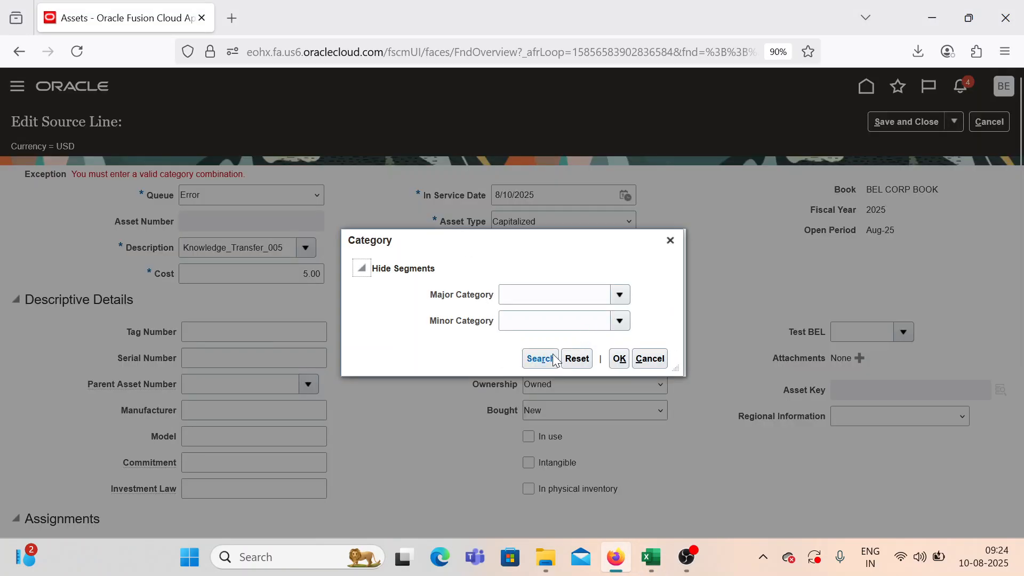
{"action": "left_click", "coordinate": [550, 359]}
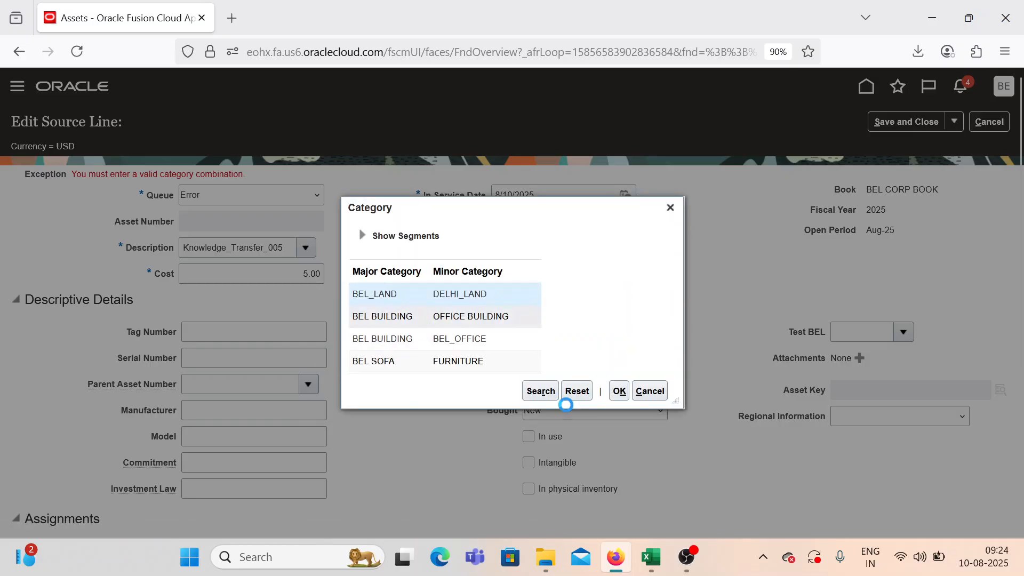
{"action": "left_click", "coordinate": [610, 399]}
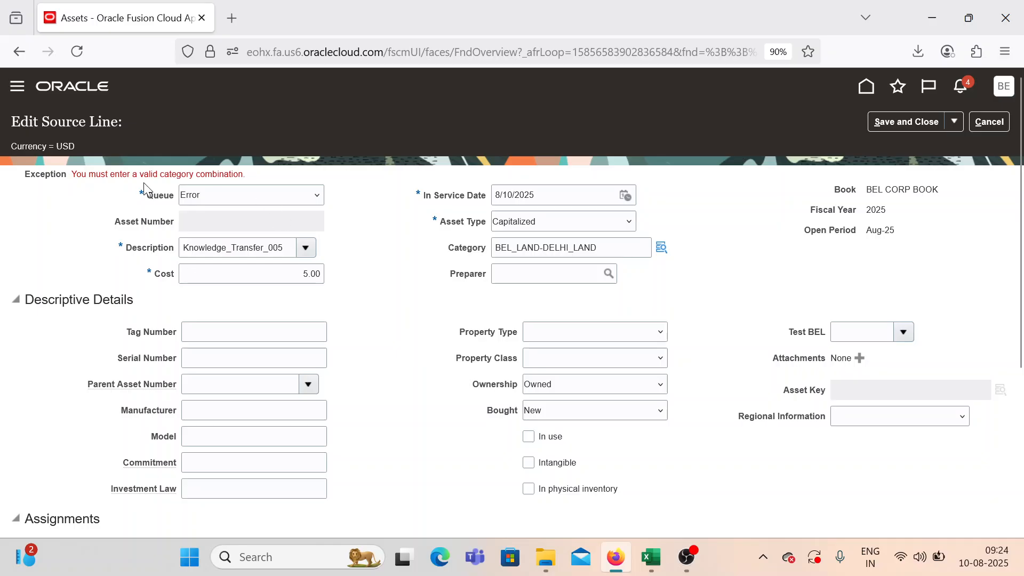
Set the source line's queue to Post and check the depreciation expense account and location under its assignments.
{"action": "left_click", "coordinate": [209, 197]}
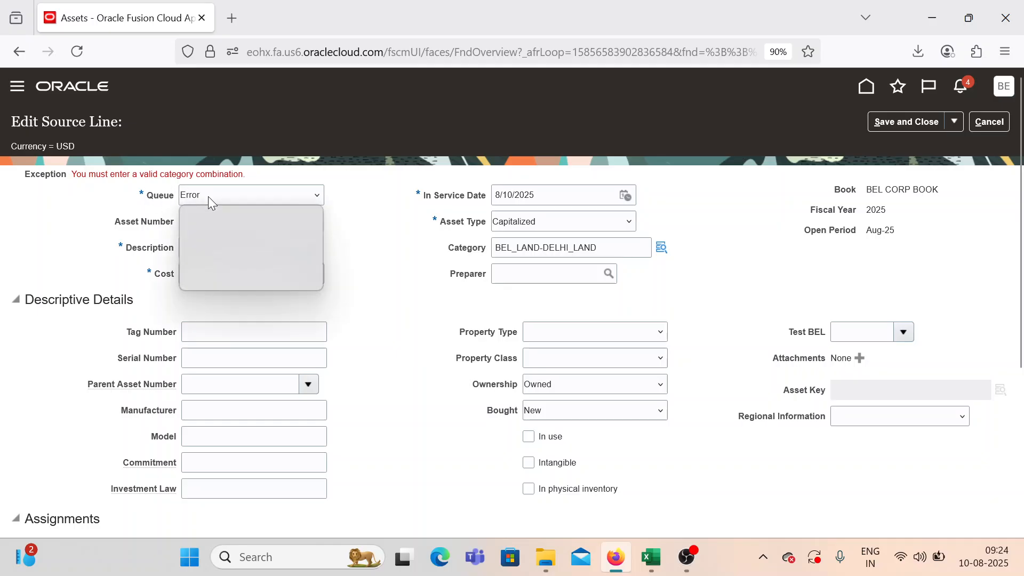
{"action": "left_click", "coordinate": [213, 276]}
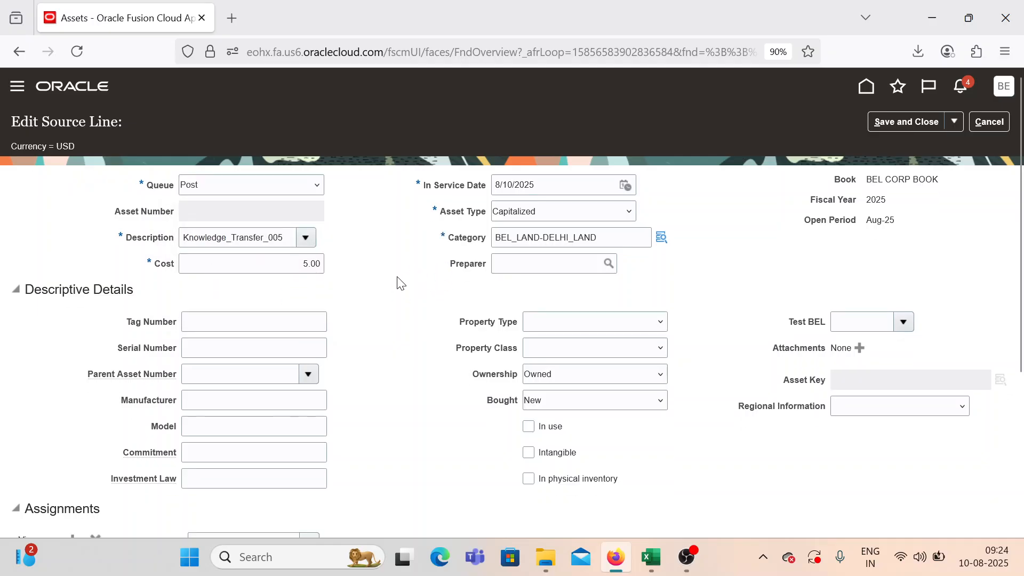
{"action": "scroll", "coordinate": [400, 283], "scroll_direction": "down", "scroll_amount": 4}
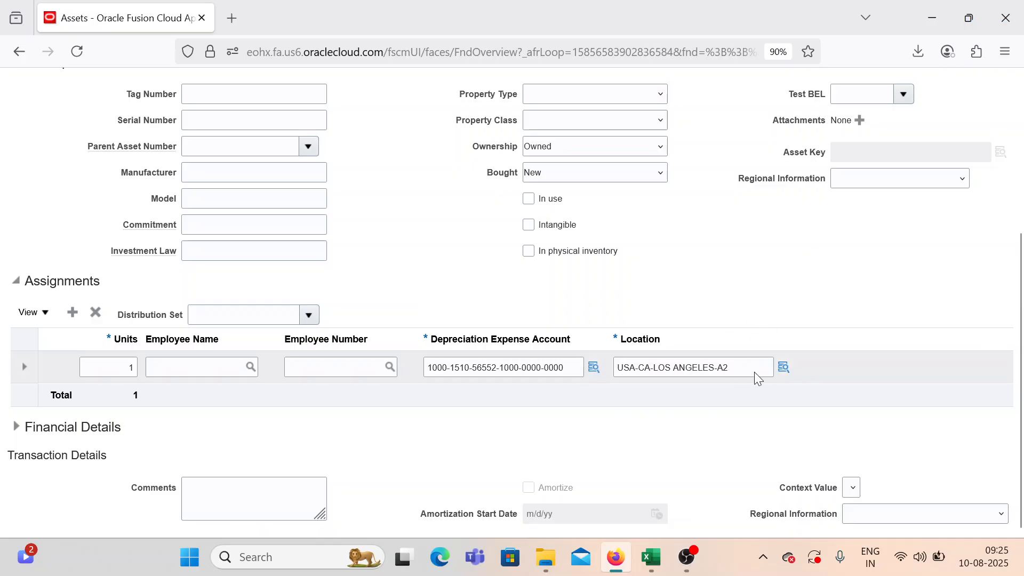
Save and close the Knowledge_Transfer_005 source line, list the additions ready to post and post them all.
{"action": "scroll", "coordinate": [534, 318], "scroll_direction": "up", "scroll_amount": 5}
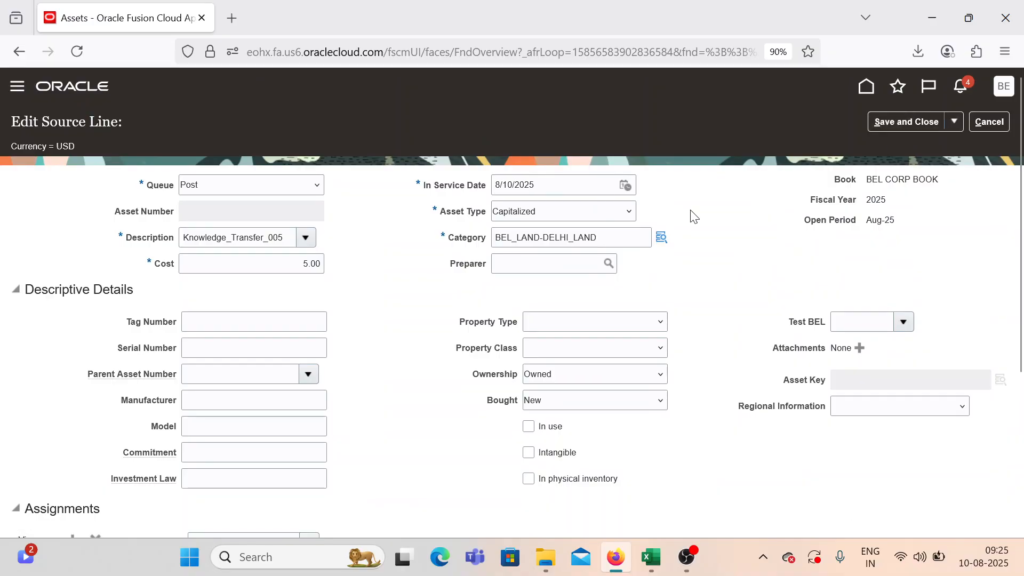
{"action": "left_click", "coordinate": [900, 123]}
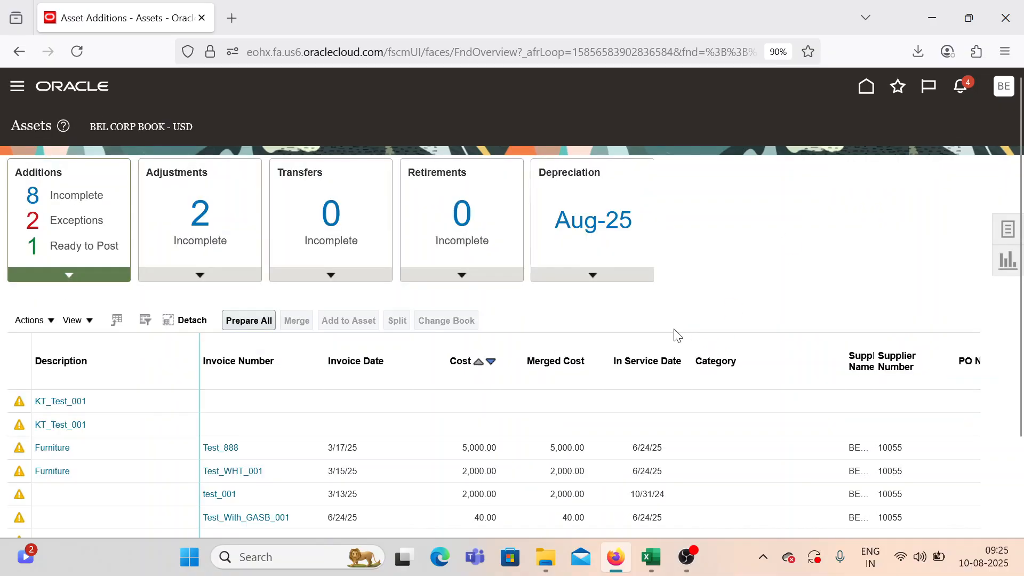
{"action": "left_click", "coordinate": [87, 250]}
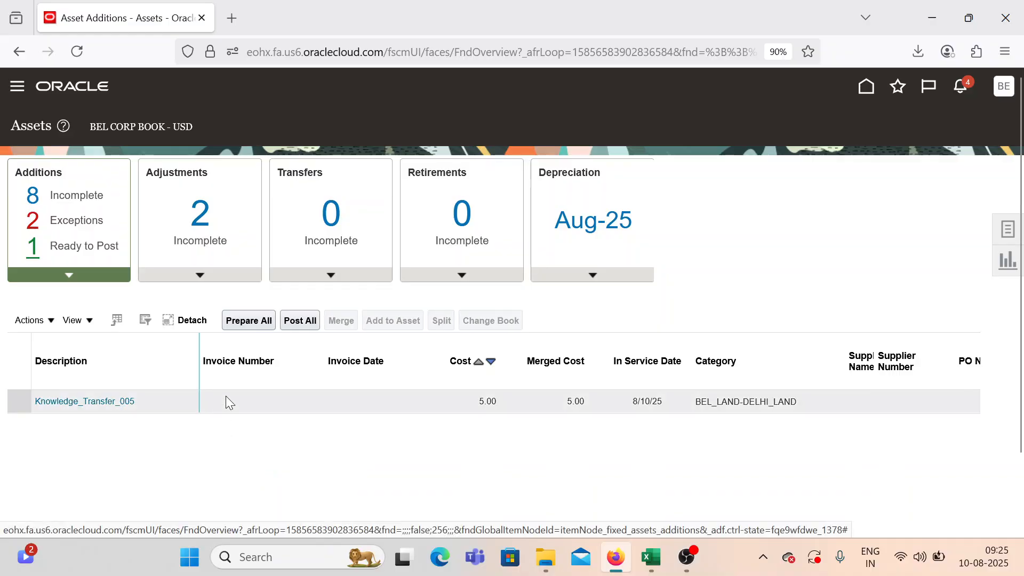
{"action": "left_click", "coordinate": [297, 322]}
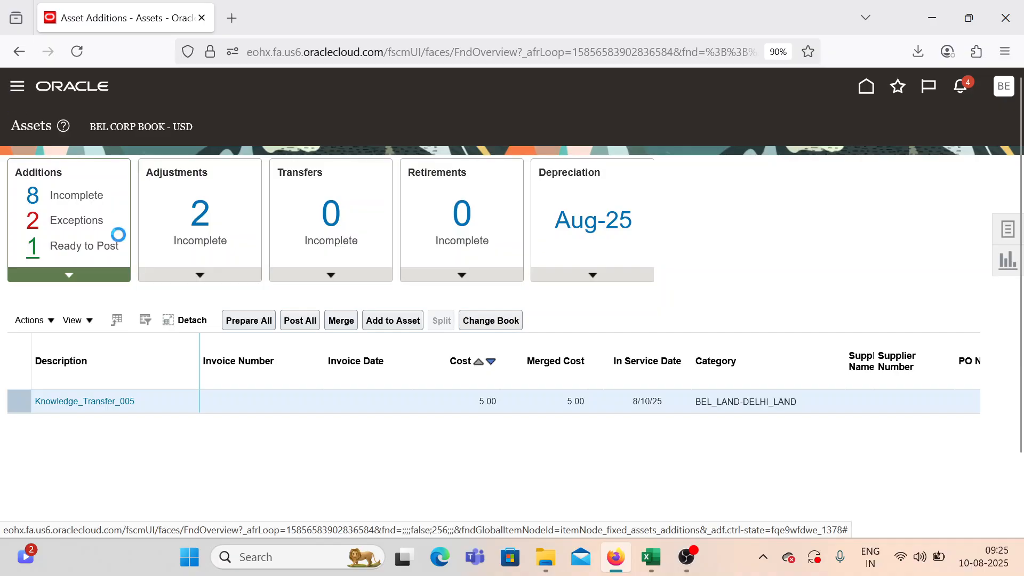
Reopen the Assets work area and check which additions are still listed as ready to post.
{"action": "scroll", "coordinate": [143, 395], "scroll_direction": "down", "scroll_amount": 10}
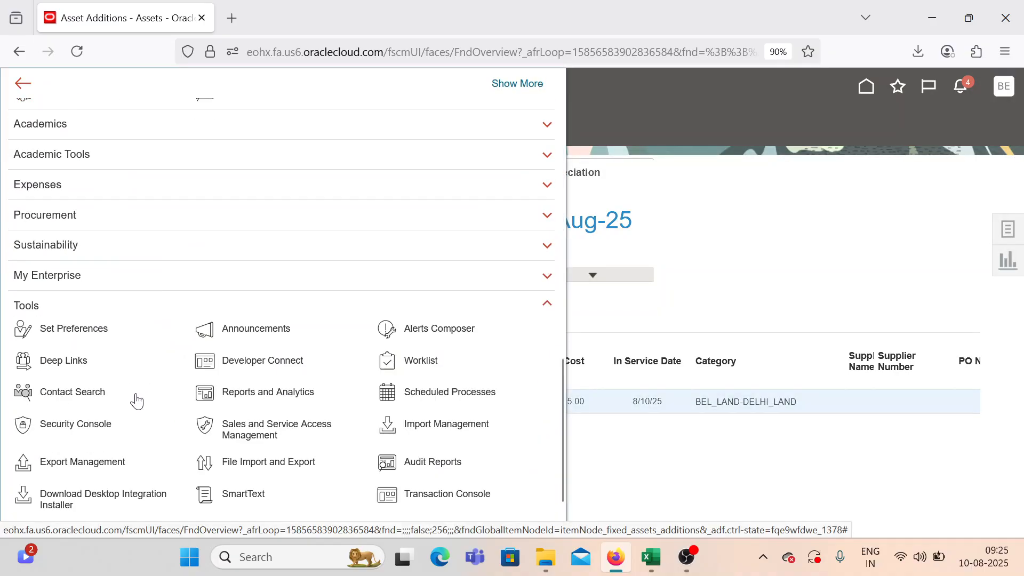
{"action": "scroll", "coordinate": [54, 224], "scroll_direction": "up", "scroll_amount": 3}
{"action": "left_click", "coordinate": [30, 206]}
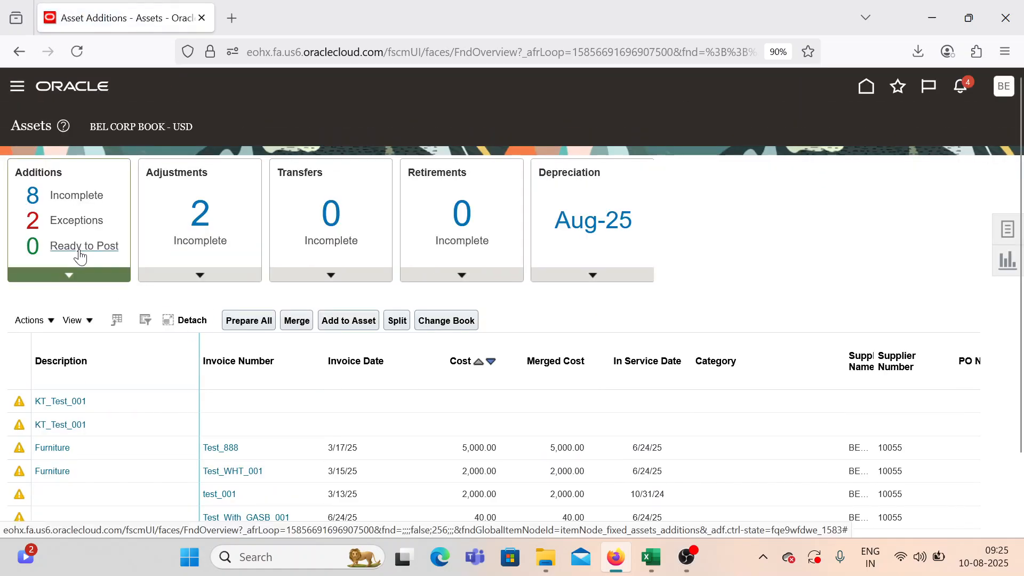
{"action": "left_click", "coordinate": [80, 251]}
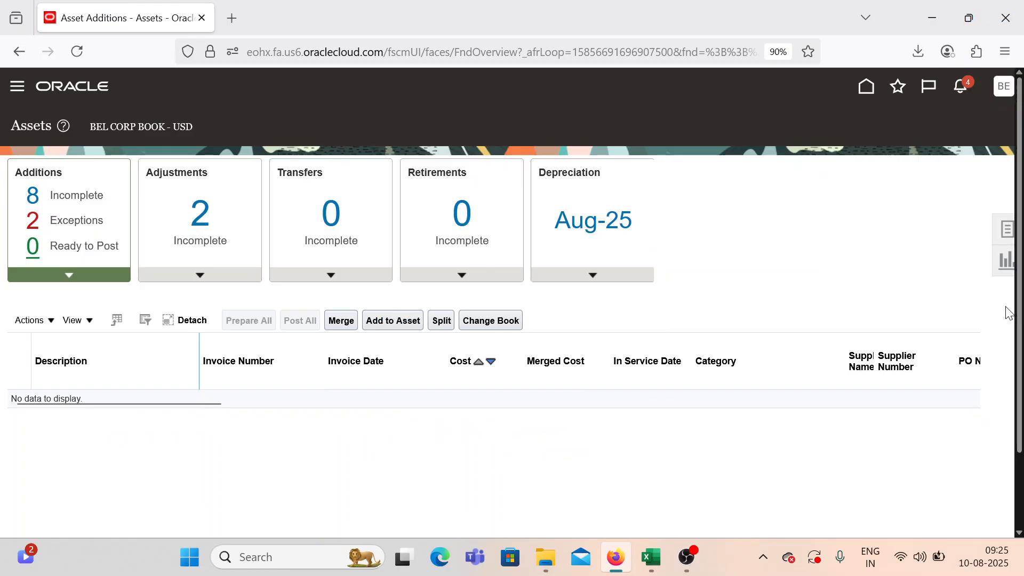
Open the asset inquiry's recent additions for BEL CORP BOOK and inspect the financial details of the Knowledge_Transfer_005 asset.
{"action": "left_click", "coordinate": [1007, 235]}
{"action": "left_click", "coordinate": [905, 446]}
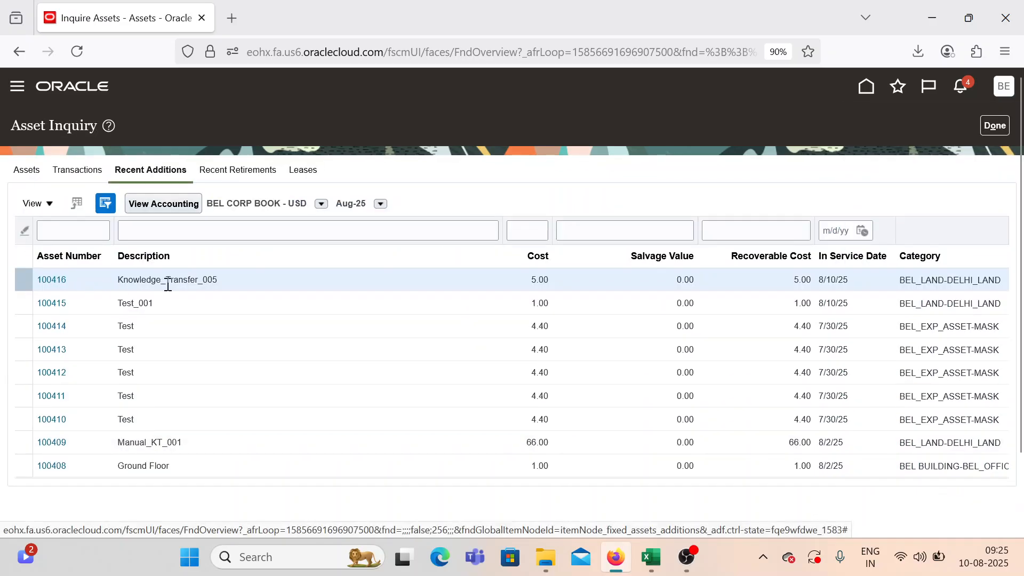
{"action": "left_click", "coordinate": [56, 281]}
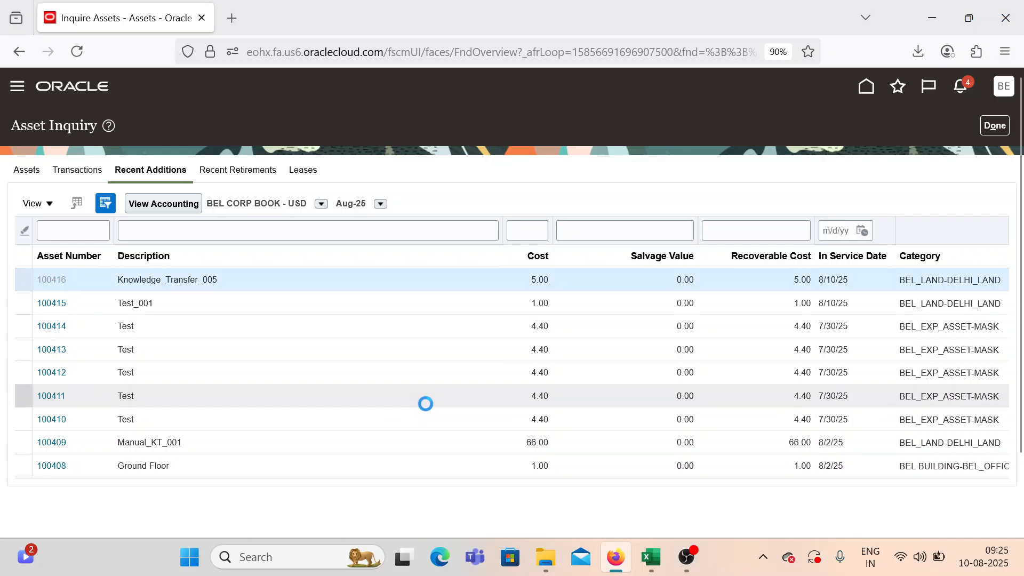
{"action": "scroll", "coordinate": [432, 409], "scroll_direction": "down", "scroll_amount": 4}
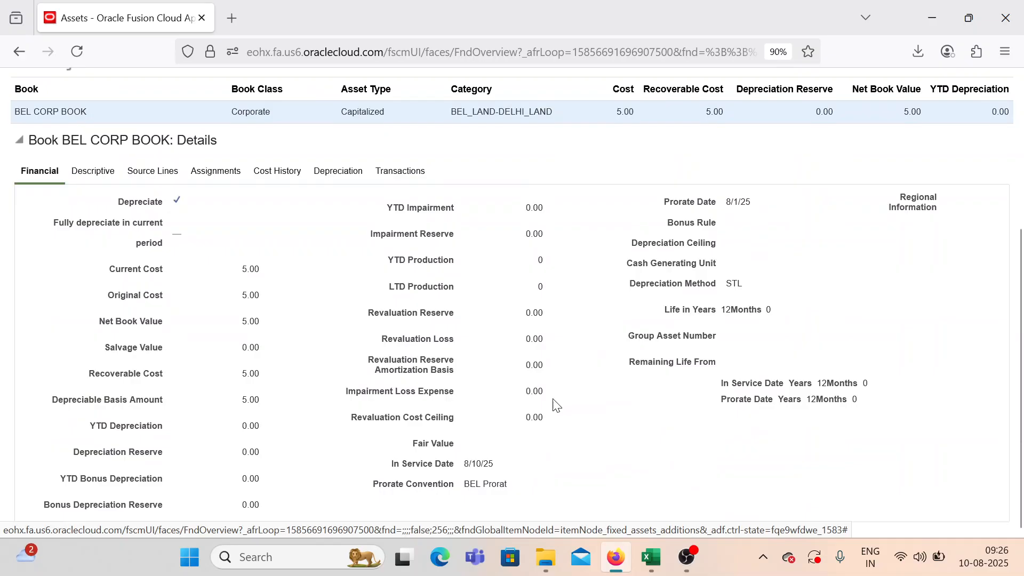
Switch to the MassAdditions workbook and look over the blank asset rows below the Knowledge_Transfer_005 line.
{"action": "mouse_move", "coordinate": [657, 550]}
{"action": "left_click", "coordinate": [702, 495]}
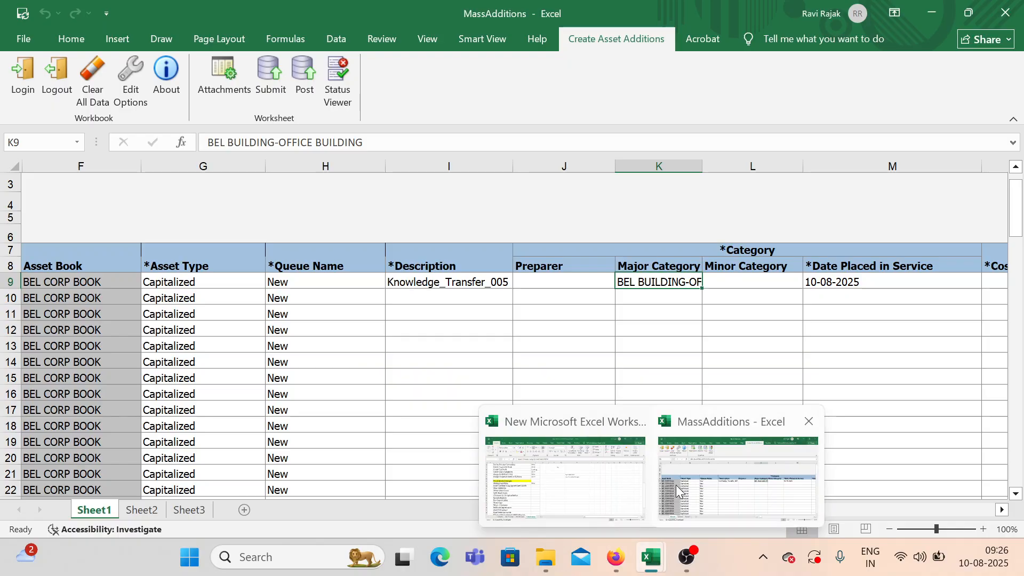
{"action": "left_click", "coordinate": [676, 484]}
{"action": "key", "text": "Down"}
{"action": "key", "text": "Down"}
{"action": "key", "text": "Down"}
{"action": "key", "text": "Down"}
{"action": "key", "text": "Down"}
{"action": "key", "text": "Down"}
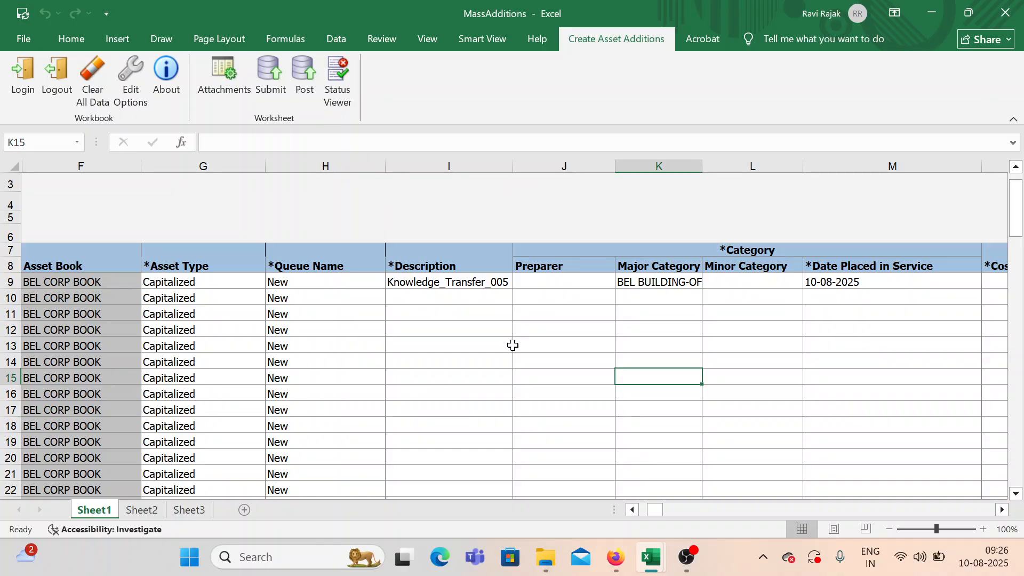
{"action": "left_click_drag", "start_coordinate": [487, 293], "coordinate": [480, 362]}
{"action": "left_click", "coordinate": [632, 429]}
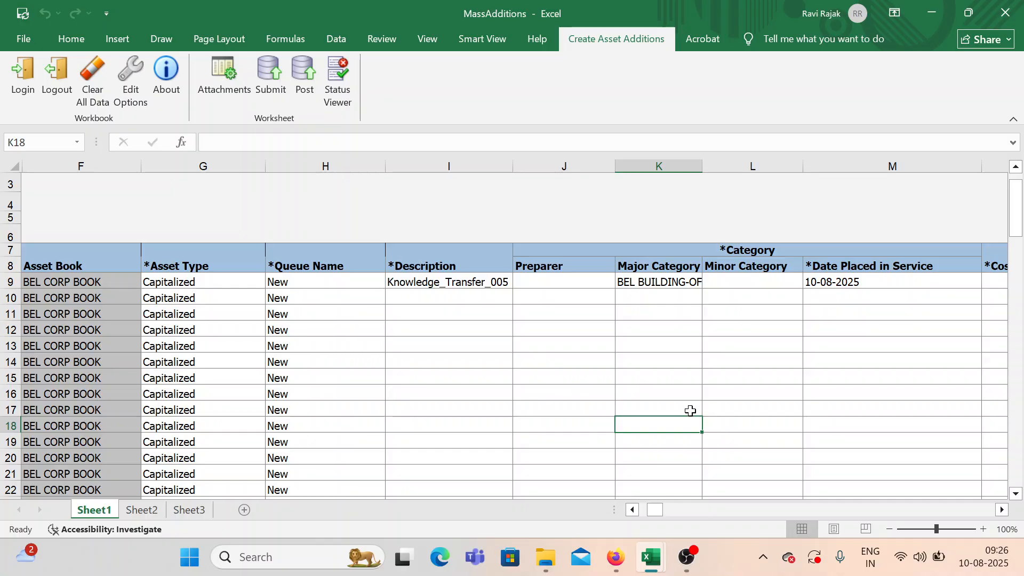
{"action": "scroll", "coordinate": [496, 399], "scroll_direction": "down", "scroll_amount": 2}
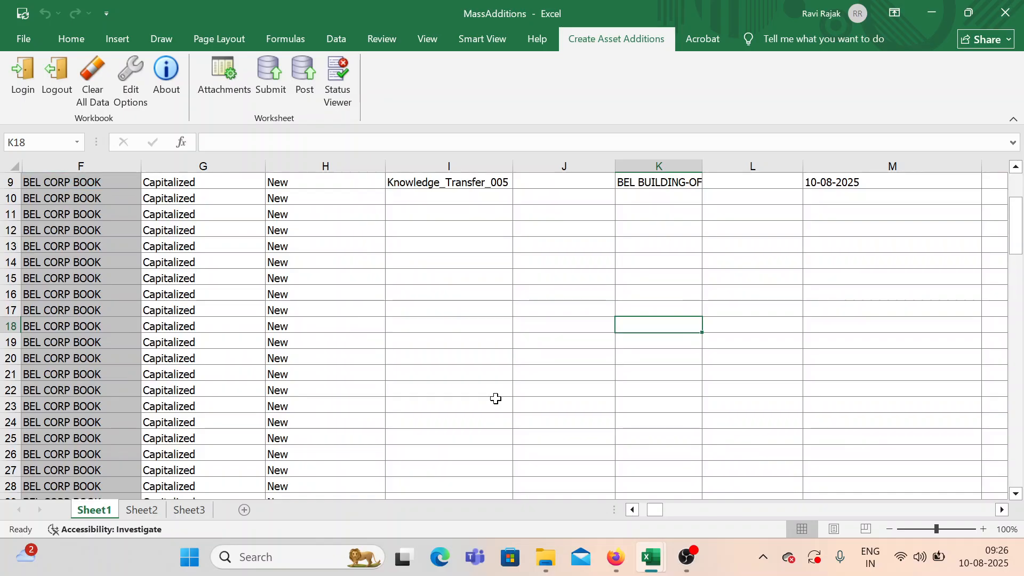
{"action": "scroll", "coordinate": [496, 399], "scroll_direction": "up", "scroll_amount": 3}
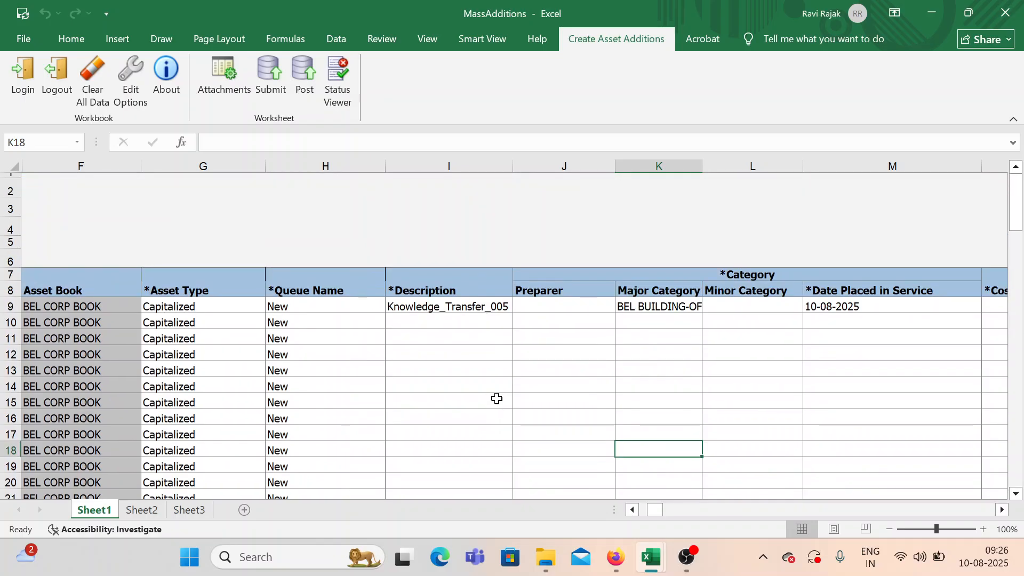
{"action": "left_click", "coordinate": [496, 399]}
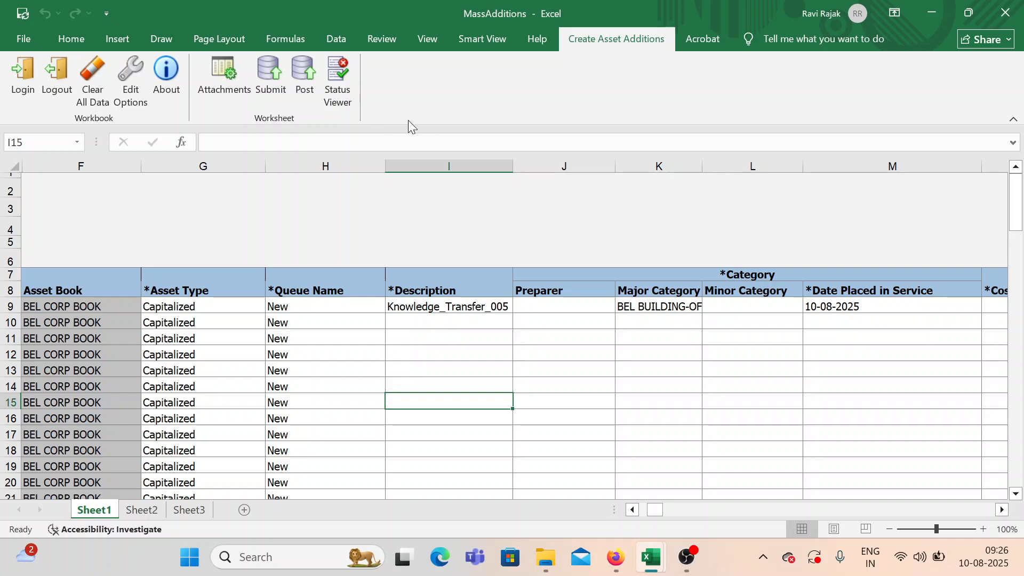
{"action": "left_click", "coordinate": [720, 390]}
{"action": "left_click", "coordinate": [438, 367]}
{"action": "left_click", "coordinate": [472, 310]}
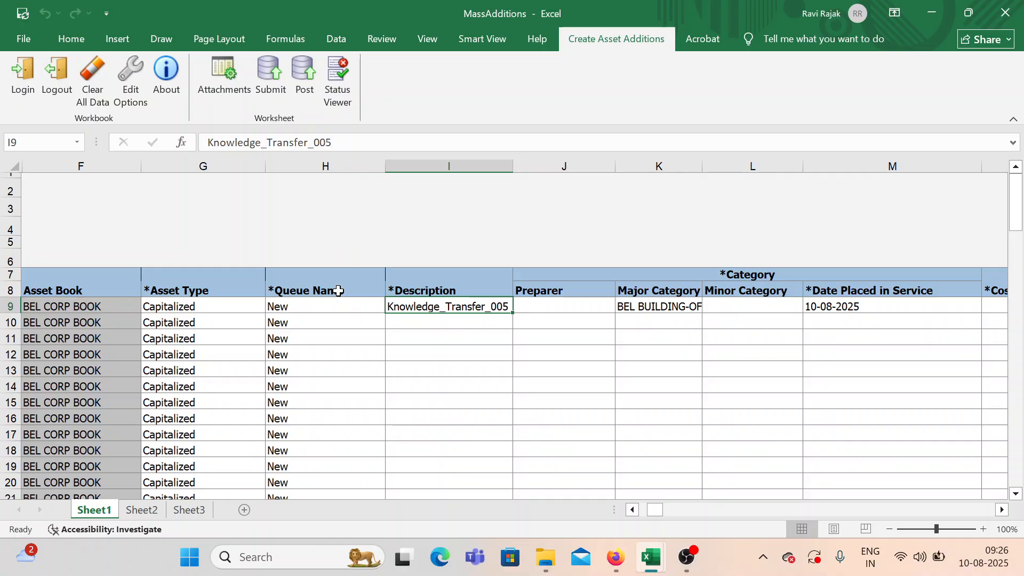
{"action": "scroll", "coordinate": [485, 391], "scroll_direction": "down", "scroll_amount": 1}
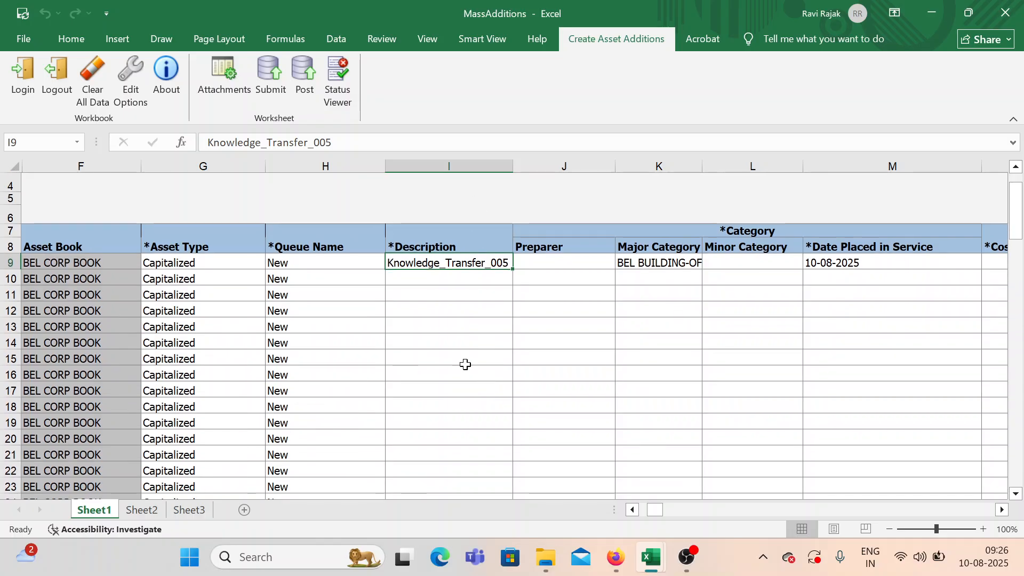
{"action": "scroll", "coordinate": [465, 364], "scroll_direction": "down", "scroll_amount": 5}
{"action": "scroll", "coordinate": [464, 359], "scroll_direction": "up", "scroll_amount": 5}
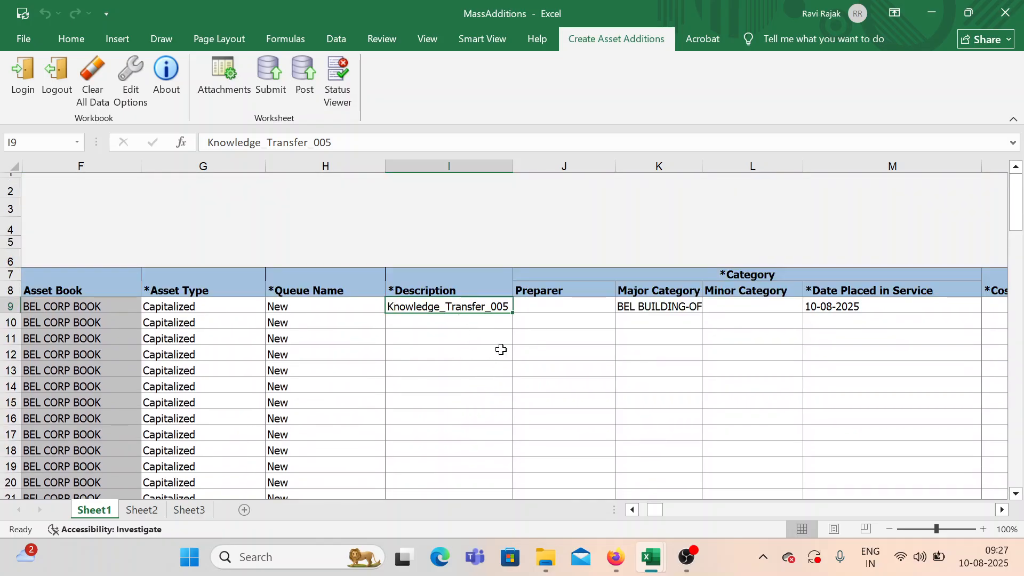
Review the Create Asset Additions columns for the first asset line, from its upload status and description through category, service date and cost.
{"action": "left_click_drag", "start_coordinate": [660, 510], "coordinate": [647, 511]}
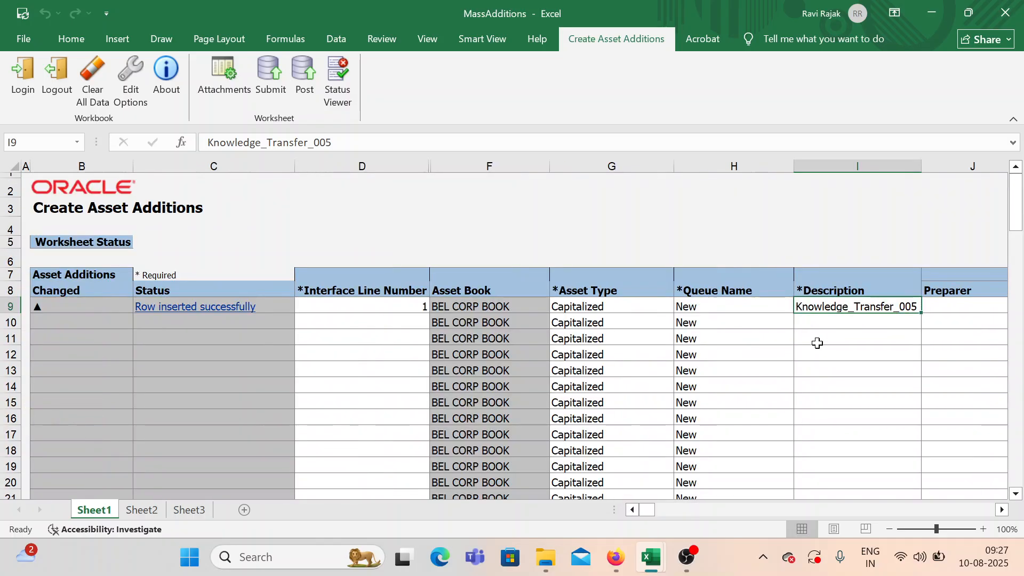
{"action": "left_click", "coordinate": [800, 340]}
{"action": "left_click", "coordinate": [833, 311]}
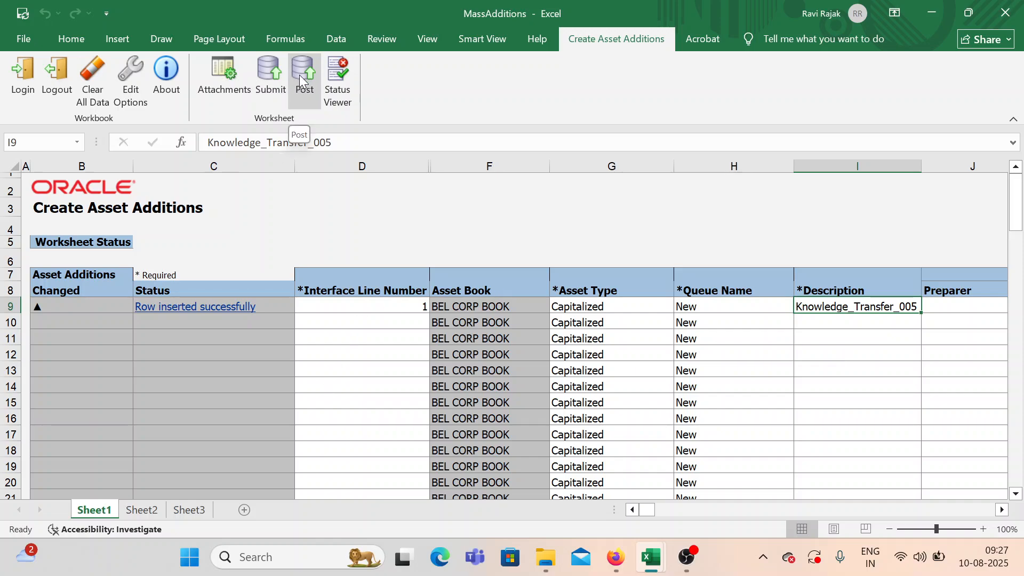
{"action": "left_click", "coordinate": [1002, 510]}
{"action": "left_click", "coordinate": [1002, 510]}
{"action": "left_click", "coordinate": [1002, 510]}
{"action": "left_click", "coordinate": [1002, 510]}
{"action": "left_click", "coordinate": [1002, 510]}
{"action": "left_click", "coordinate": [539, 369]}
{"action": "left_click", "coordinate": [465, 339]}
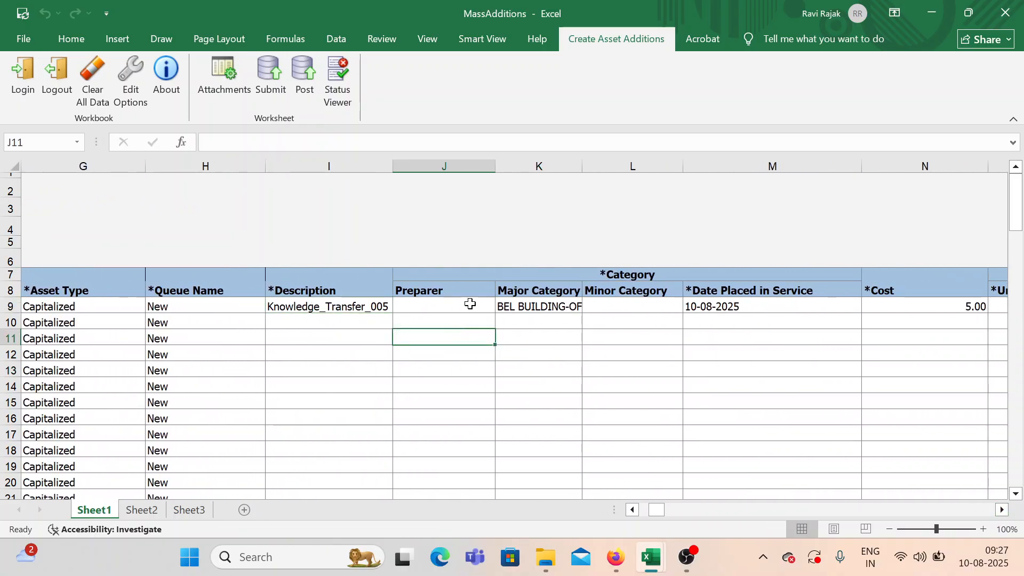
{"action": "left_click", "coordinate": [485, 307]}
{"action": "left_click_drag", "start_coordinate": [656, 510], "coordinate": [647, 510]}
{"action": "left_click", "coordinate": [746, 419]}
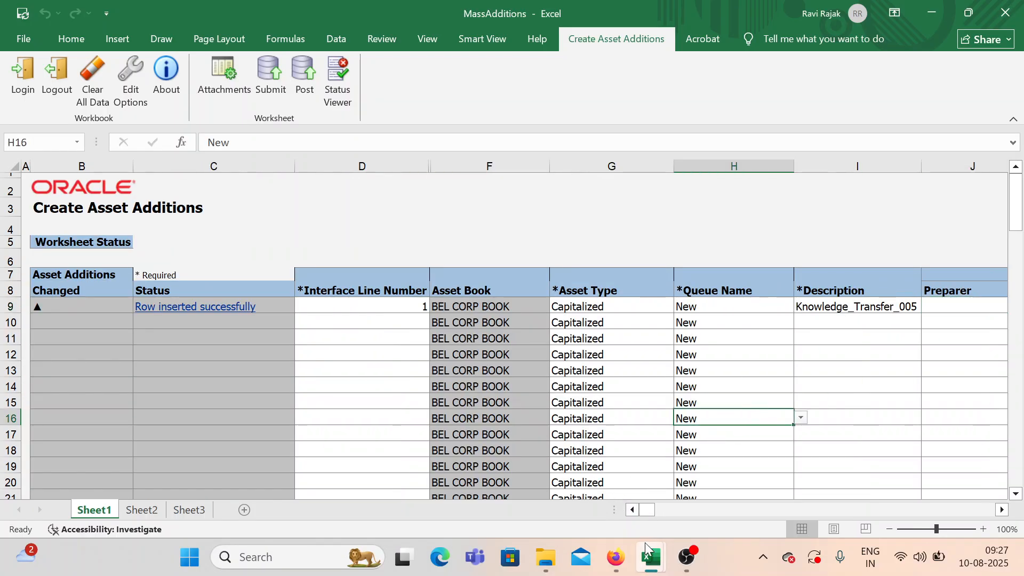
Switch to the New Microsoft Excel Worksheet tracker and mark Asset Creation using Spreadsheet/ADFdi as Done on the Fixed Asset sheet.
{"action": "mouse_move", "coordinate": [649, 554]}
{"action": "left_click", "coordinate": [627, 477]}
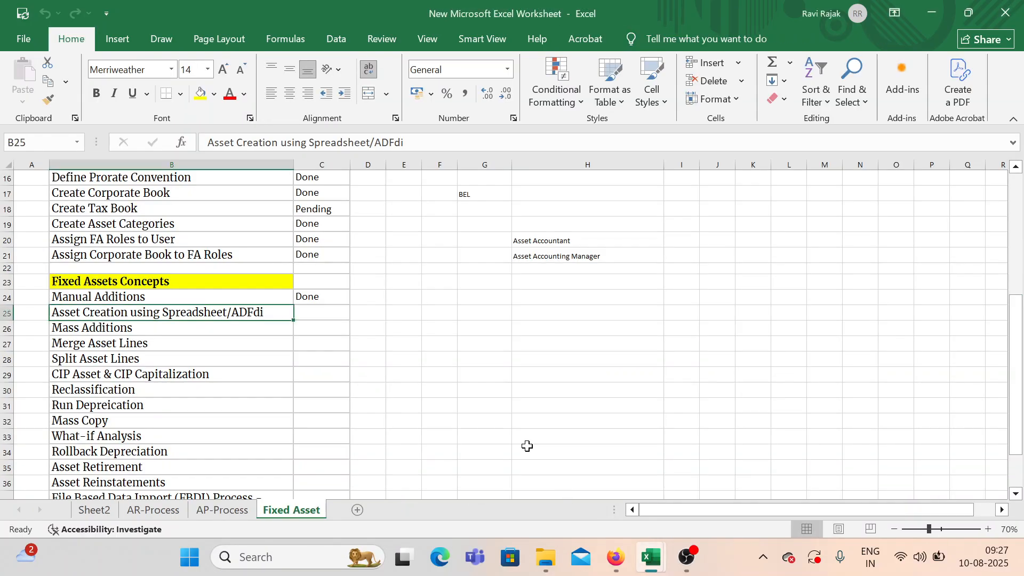
{"action": "left_click", "coordinate": [325, 297]}
{"action": "left_click_drag", "start_coordinate": [348, 309], "coordinate": [349, 320]}
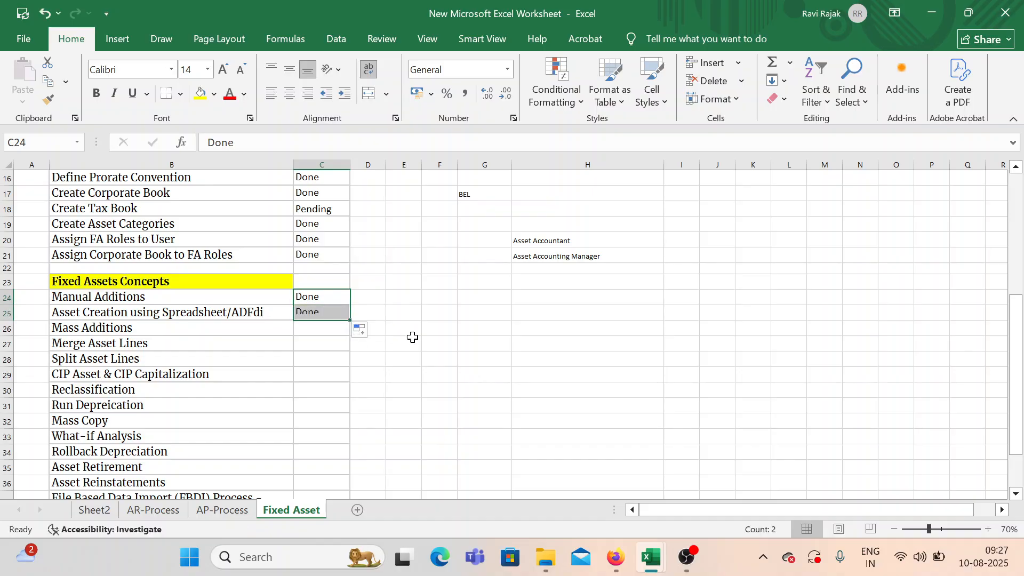
{"action": "left_click", "coordinate": [484, 328]}
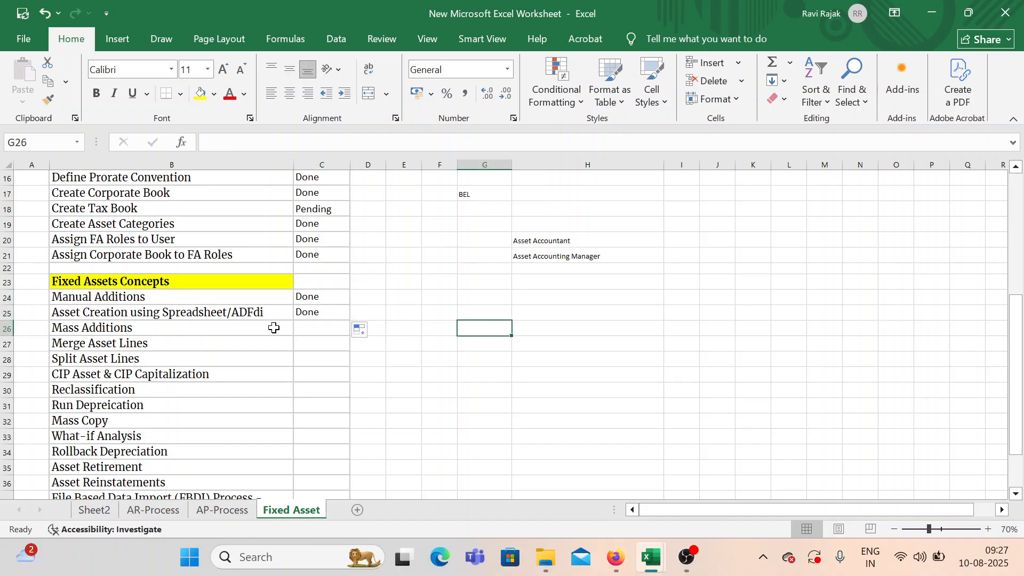
{"action": "left_click", "coordinate": [322, 313]}
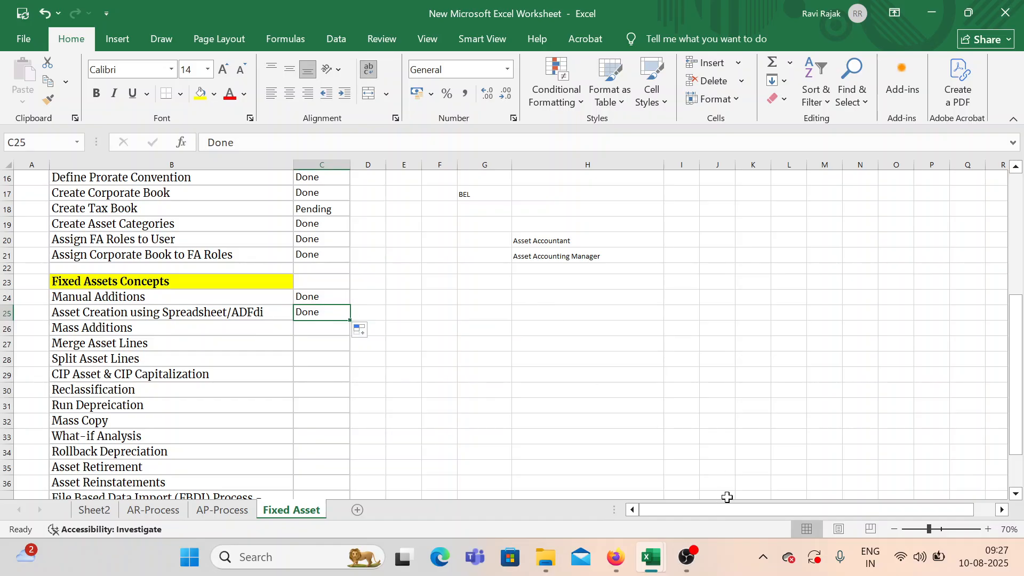
{"action": "left_click", "coordinate": [693, 555]}
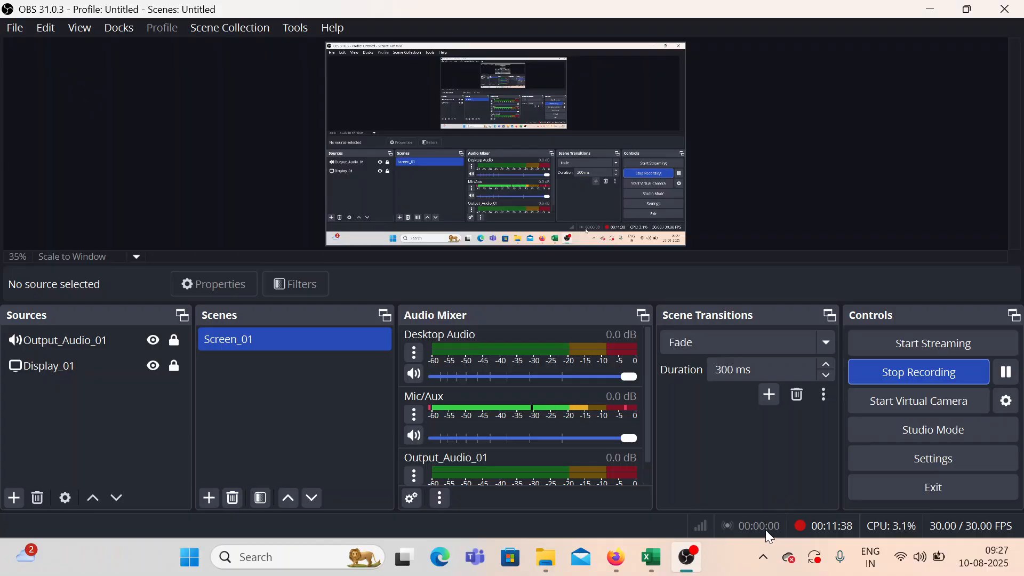
{"action": "left_click", "coordinate": [687, 557]}
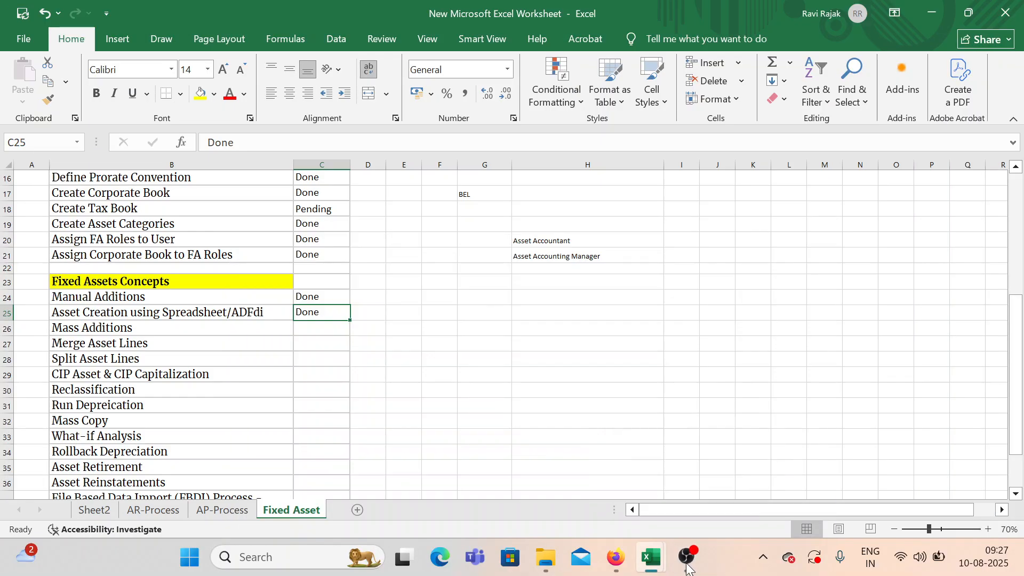
{"action": "left_click", "coordinate": [617, 559]}
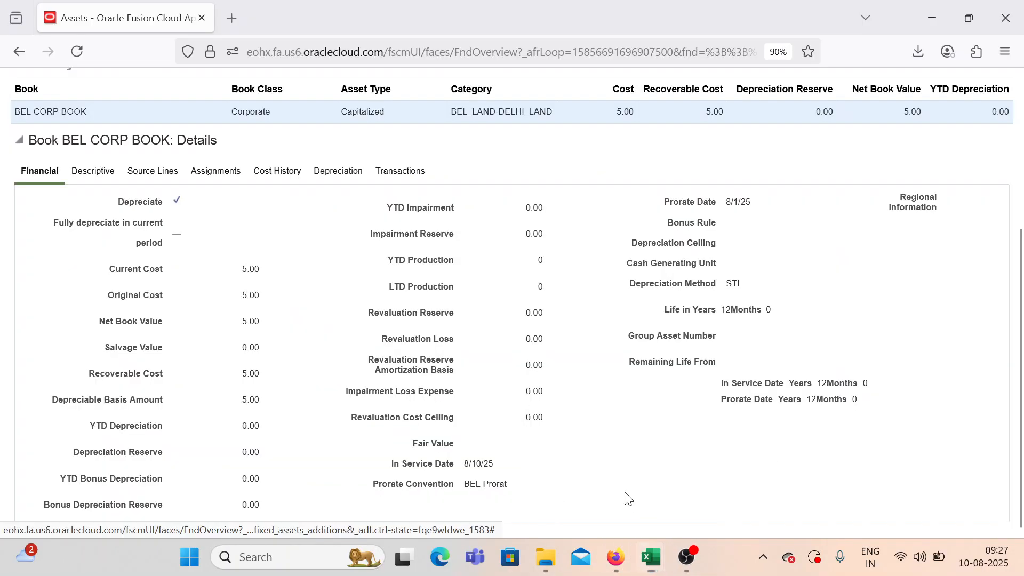
{"action": "left_click", "coordinate": [686, 483]}
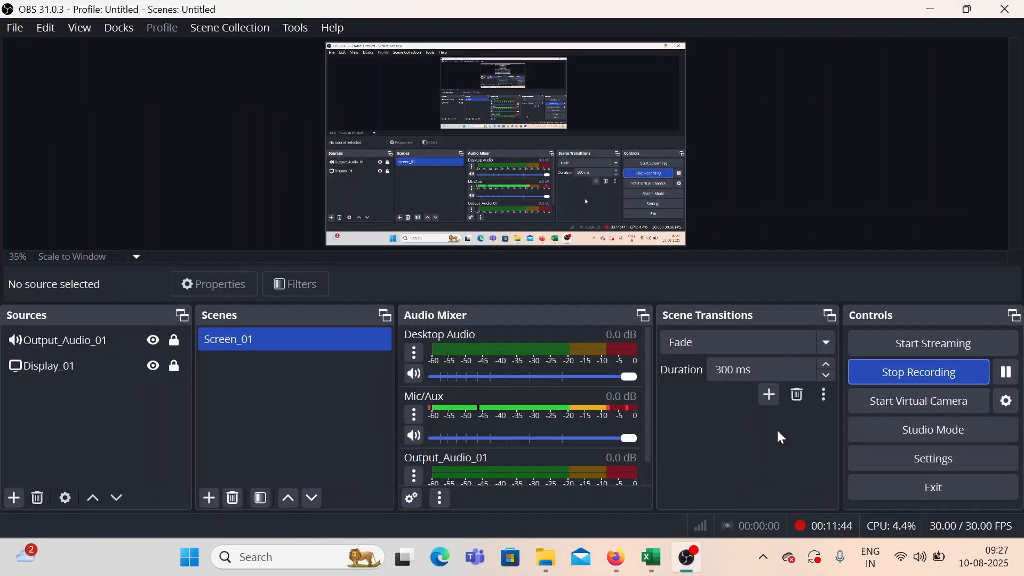